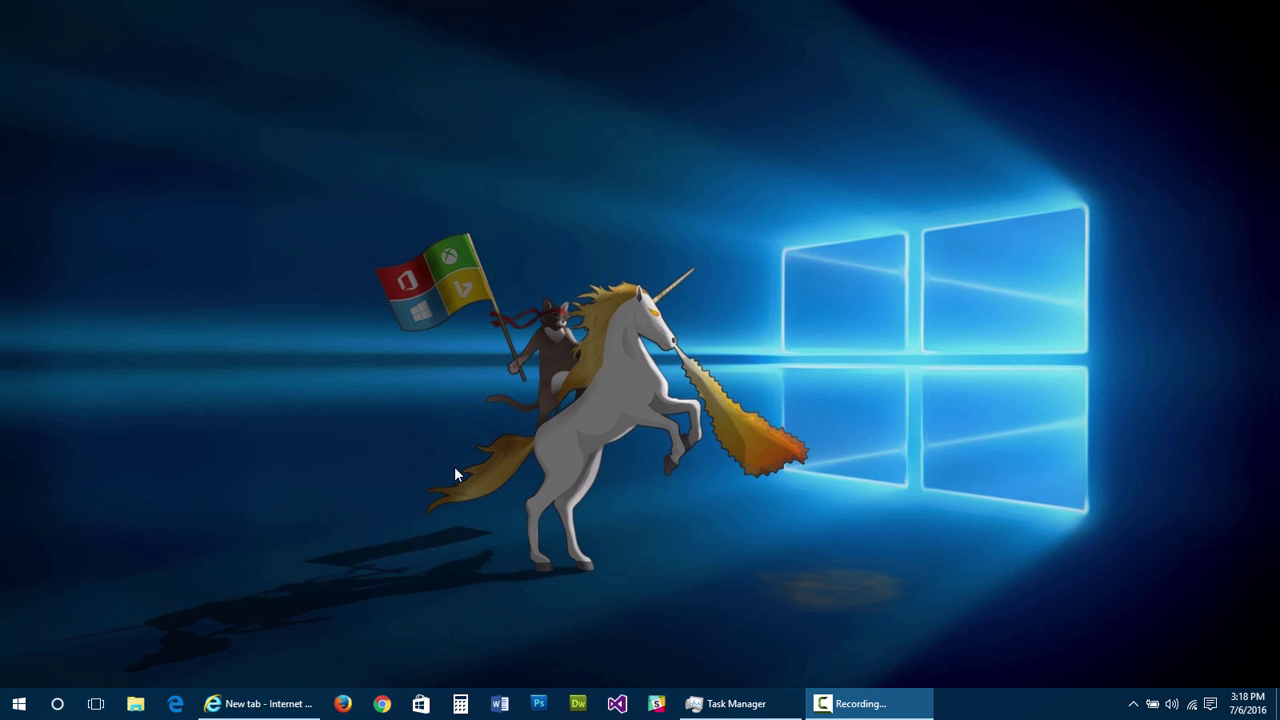
Step: Switch to Internet Explorer and load mail.yahoo.com
click(268, 704)
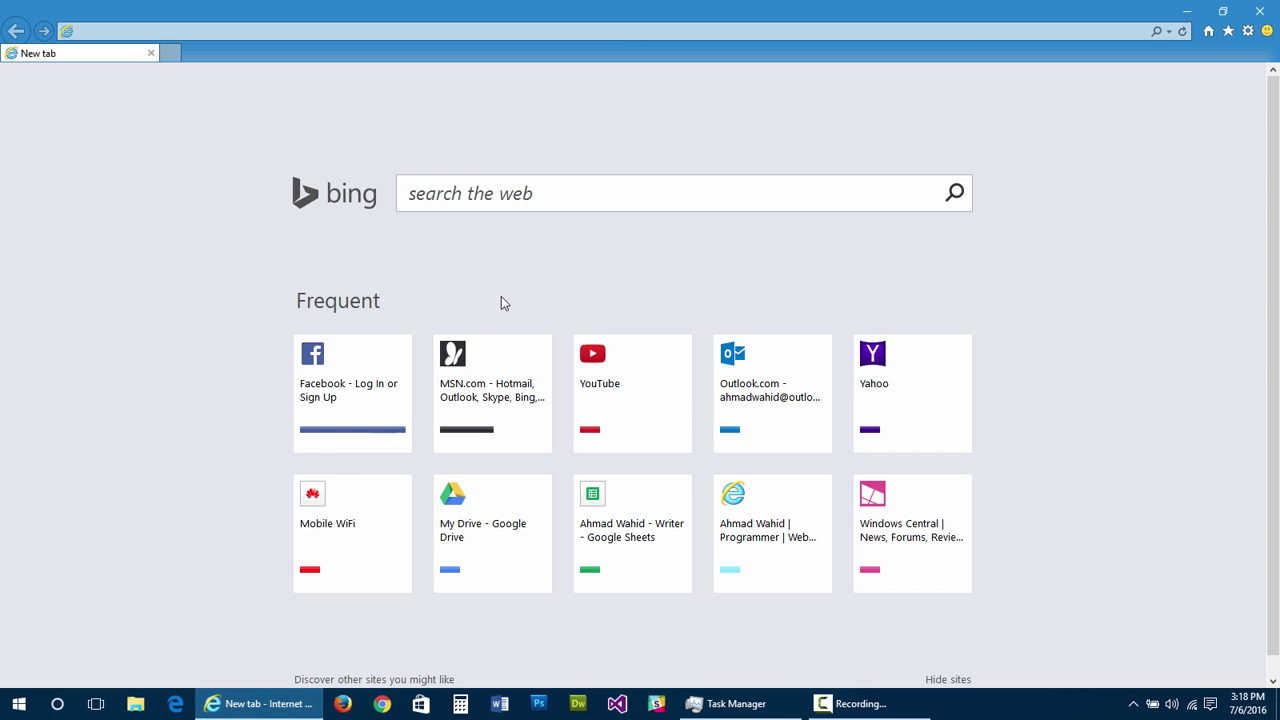
click(621, 31)
text(mail.yahoo.com/)
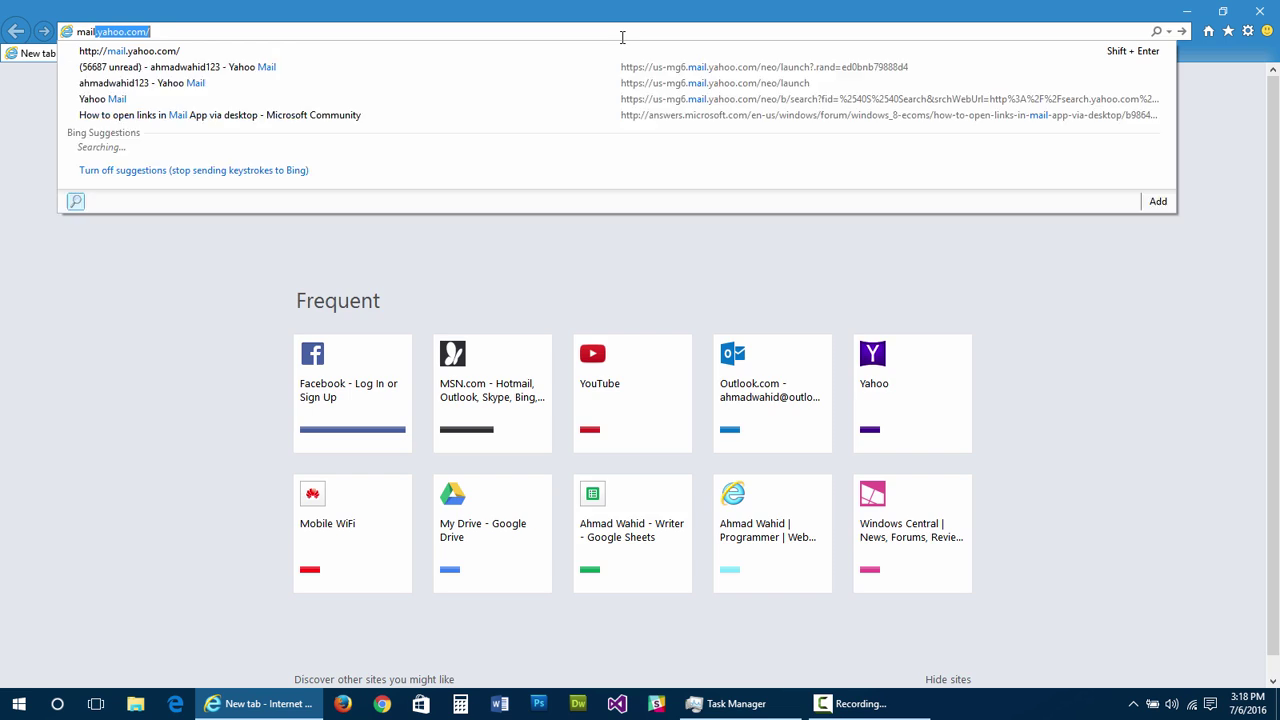
key(Return)
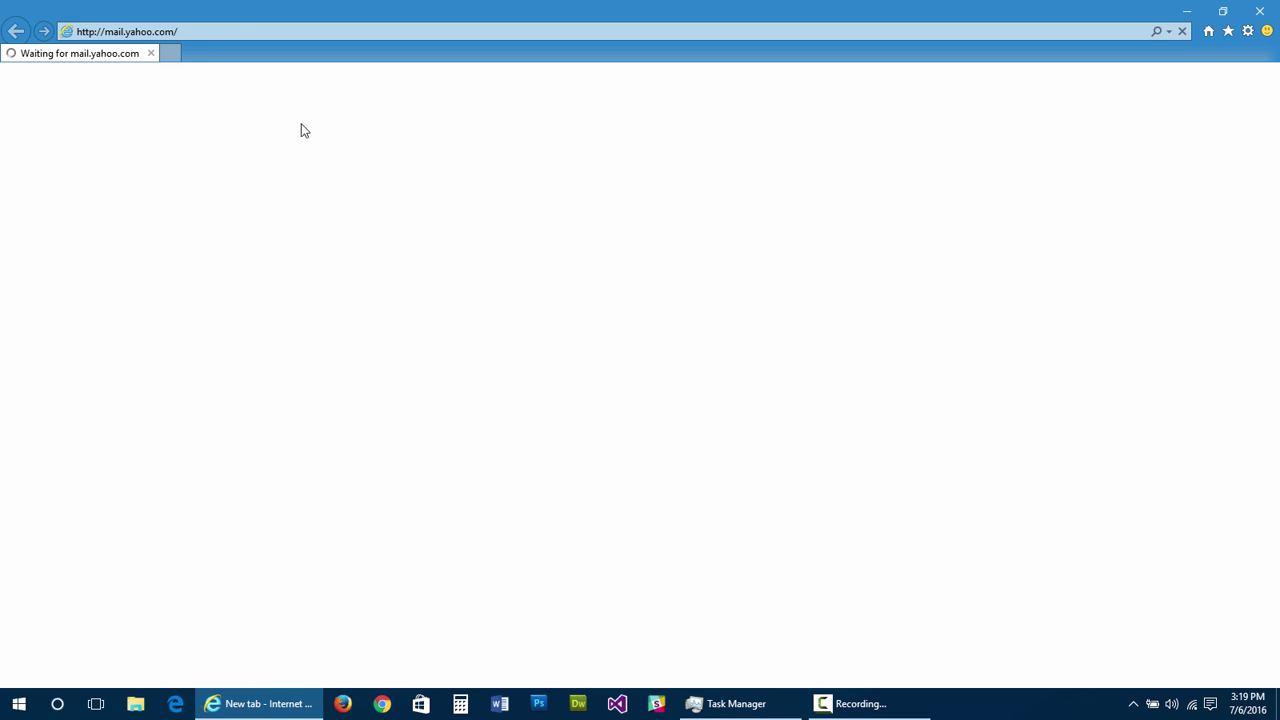
click(174, 56)
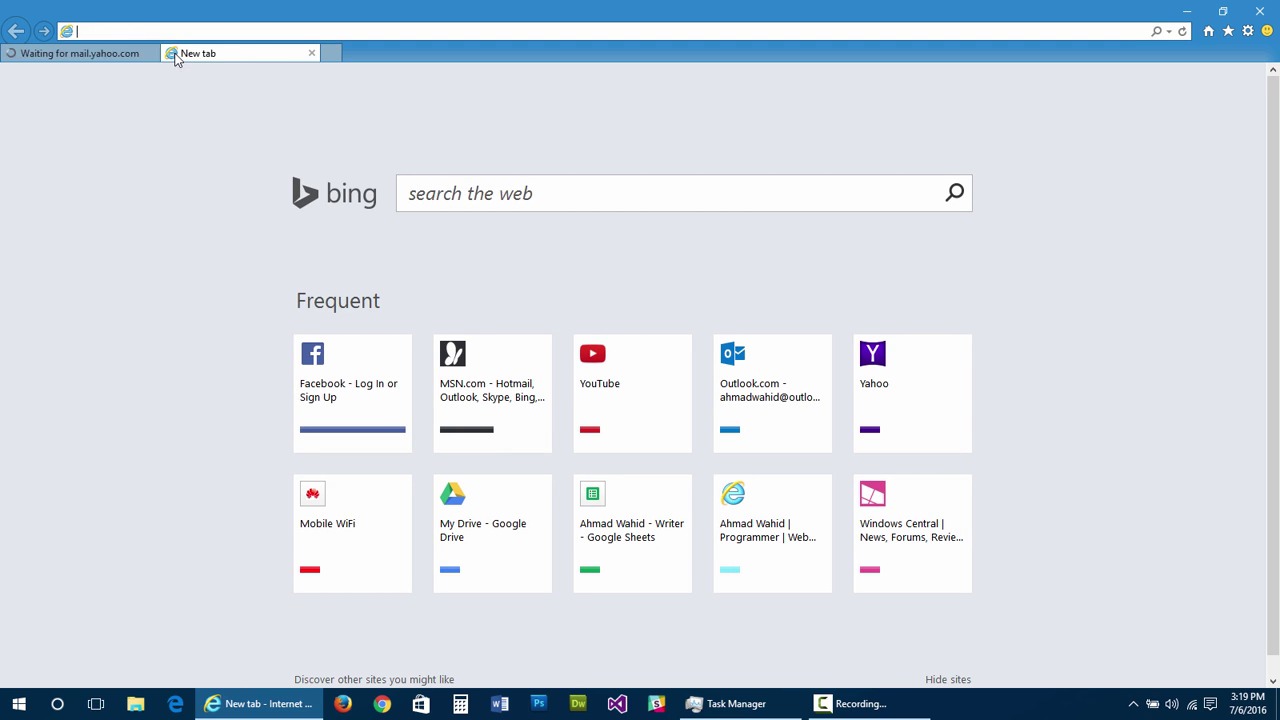
click(84, 55)
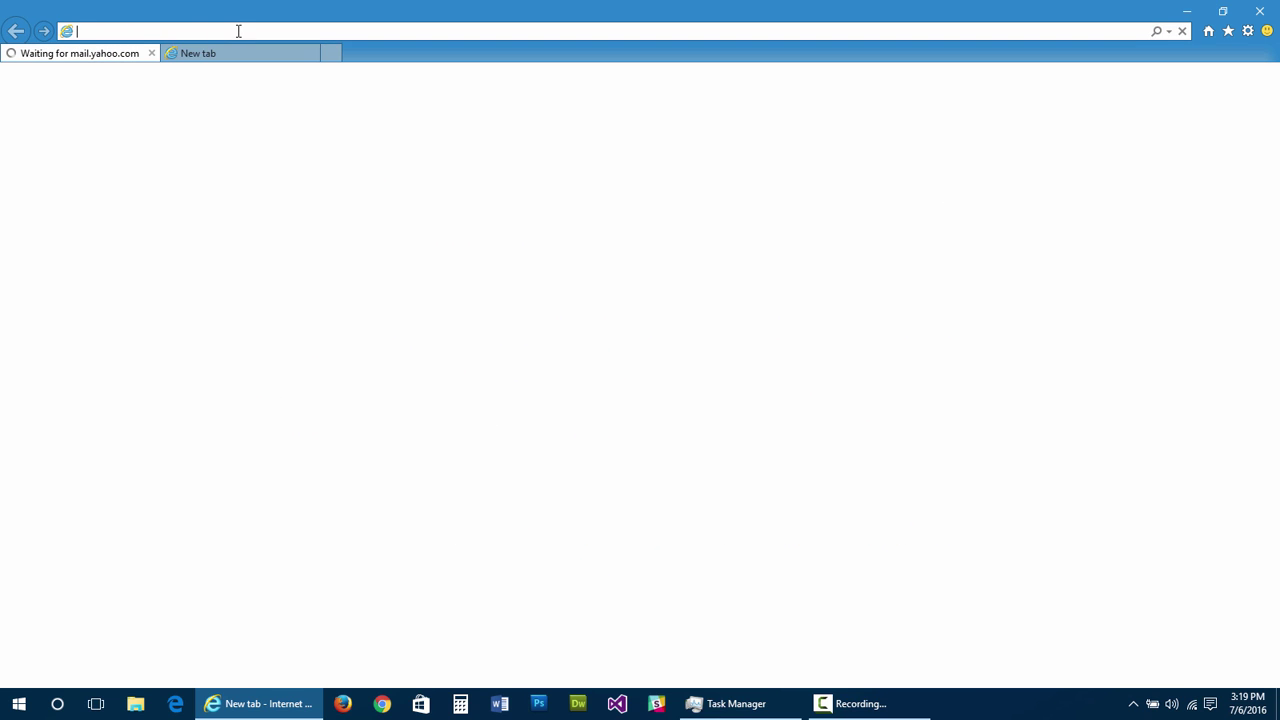
text(m)
key(BackSpace)
key(BackSpace)
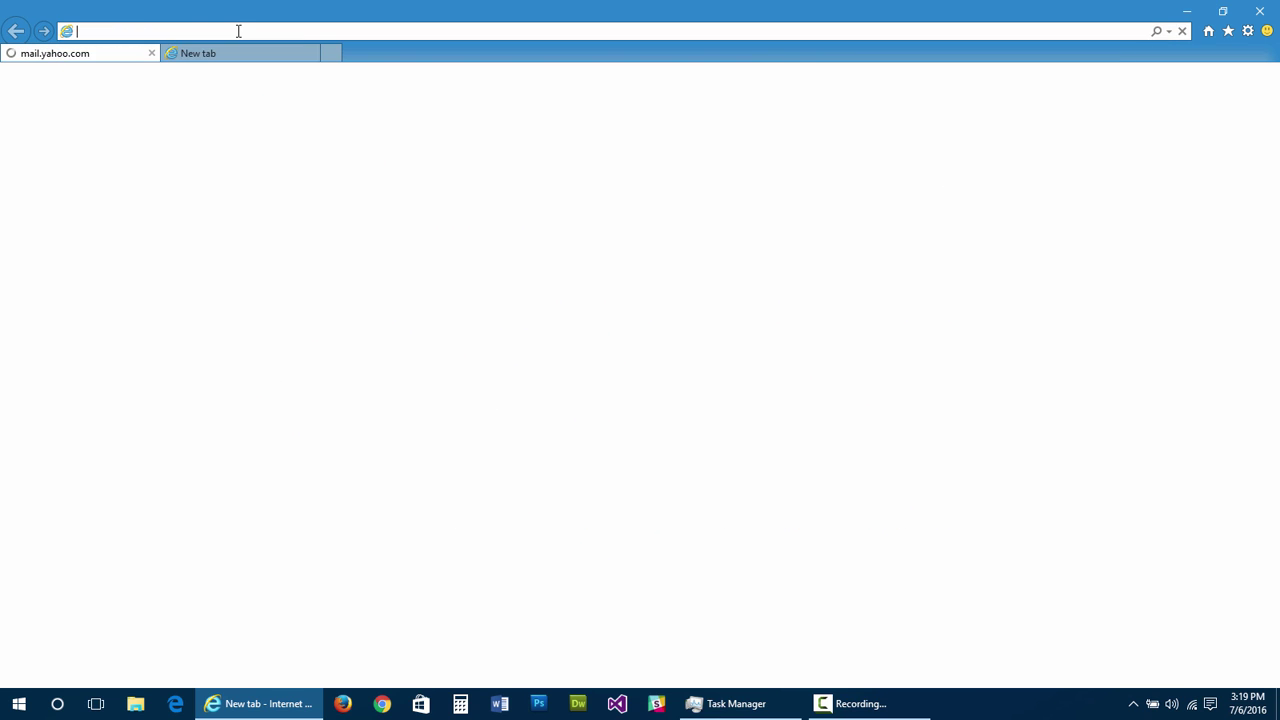
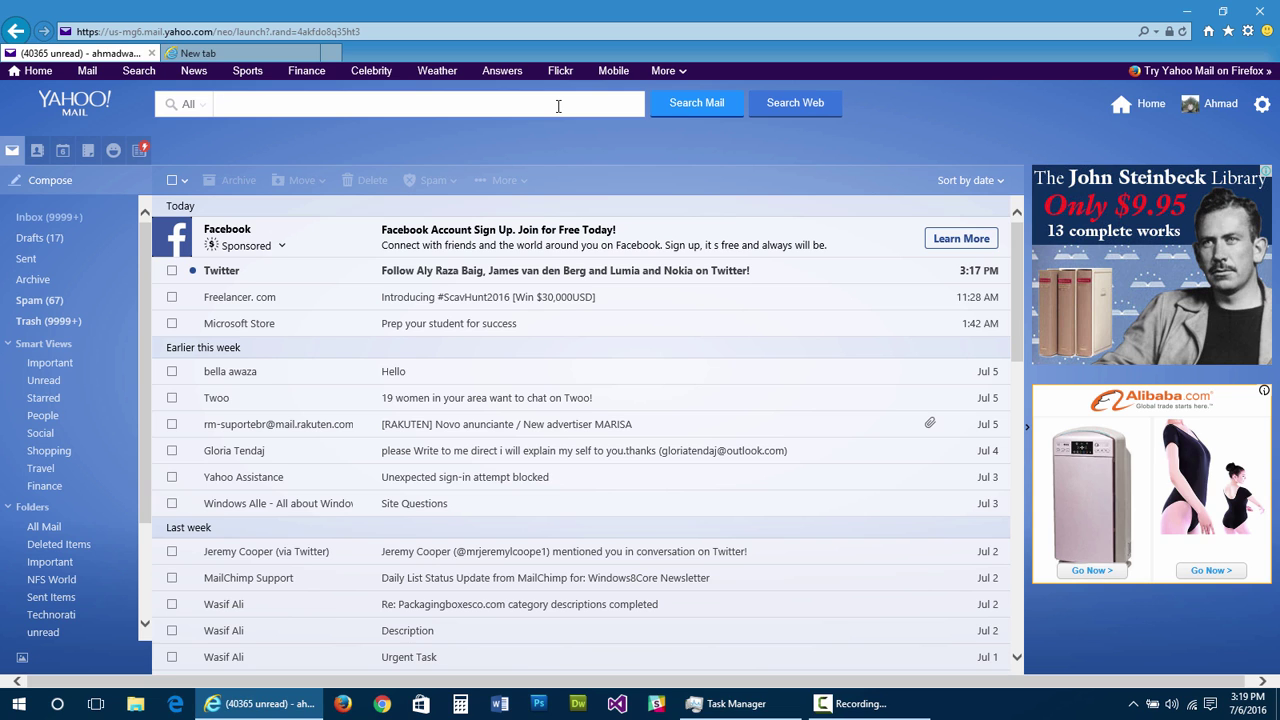
Step: Search the mailbox for unread messages with the query is:unread
text(is:)
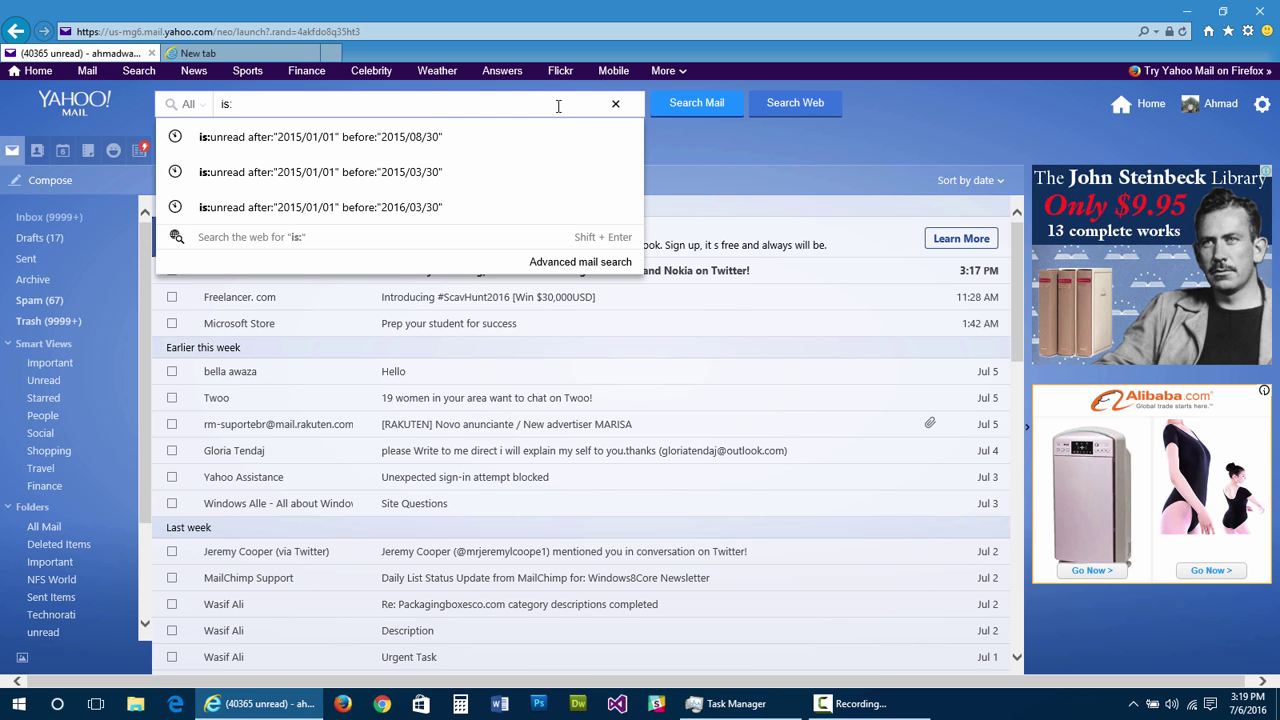
text(unread)
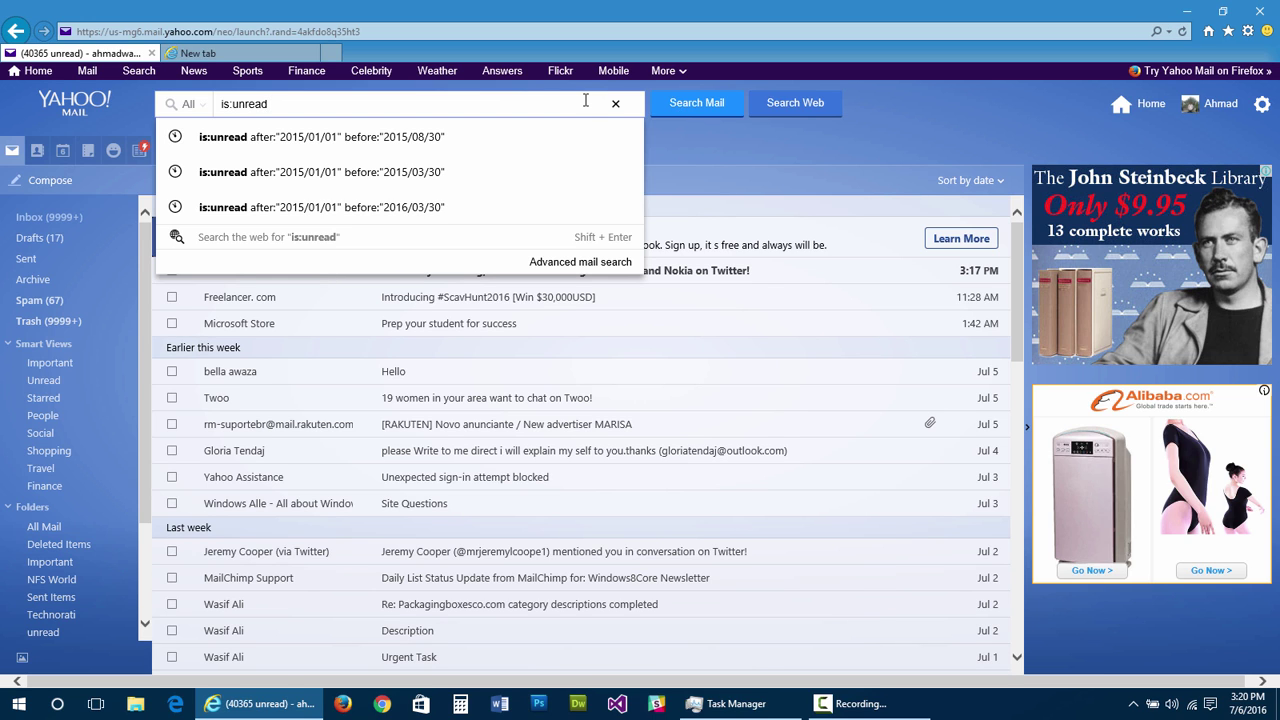
key(Return)
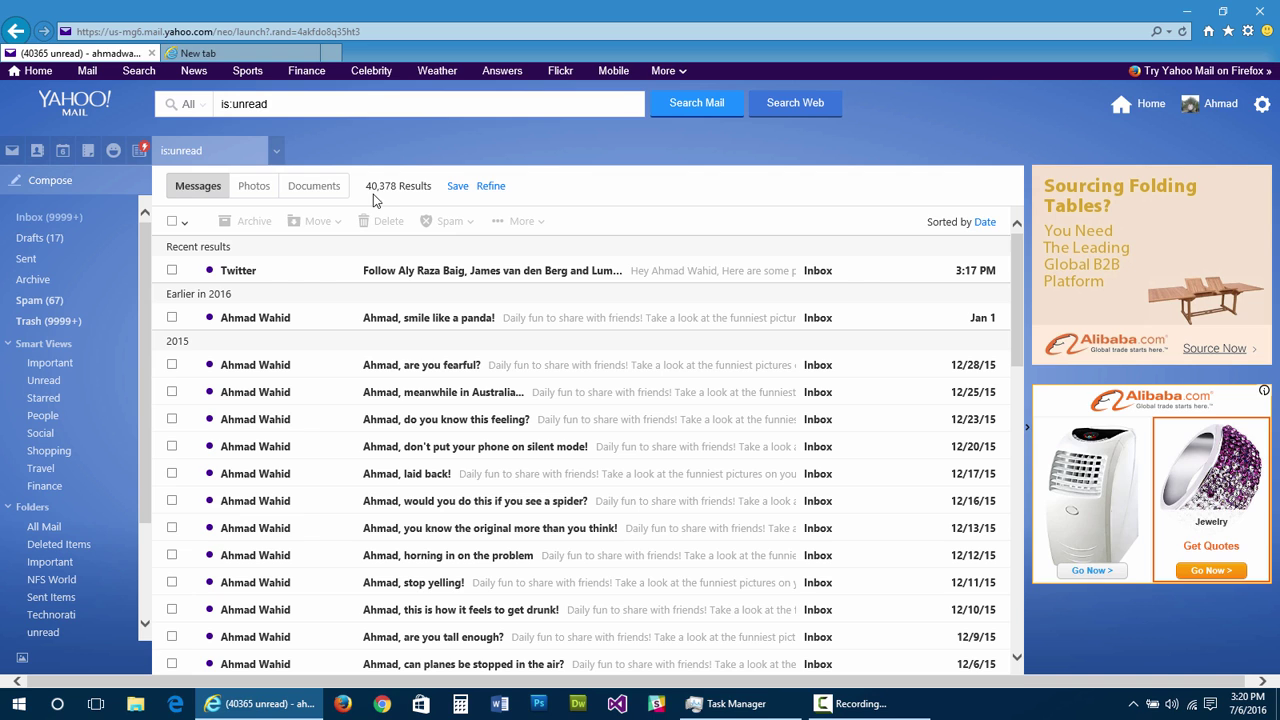
Step: Refine the unread-mail search with a custom date range starting at 2015/01/01
click(493, 188)
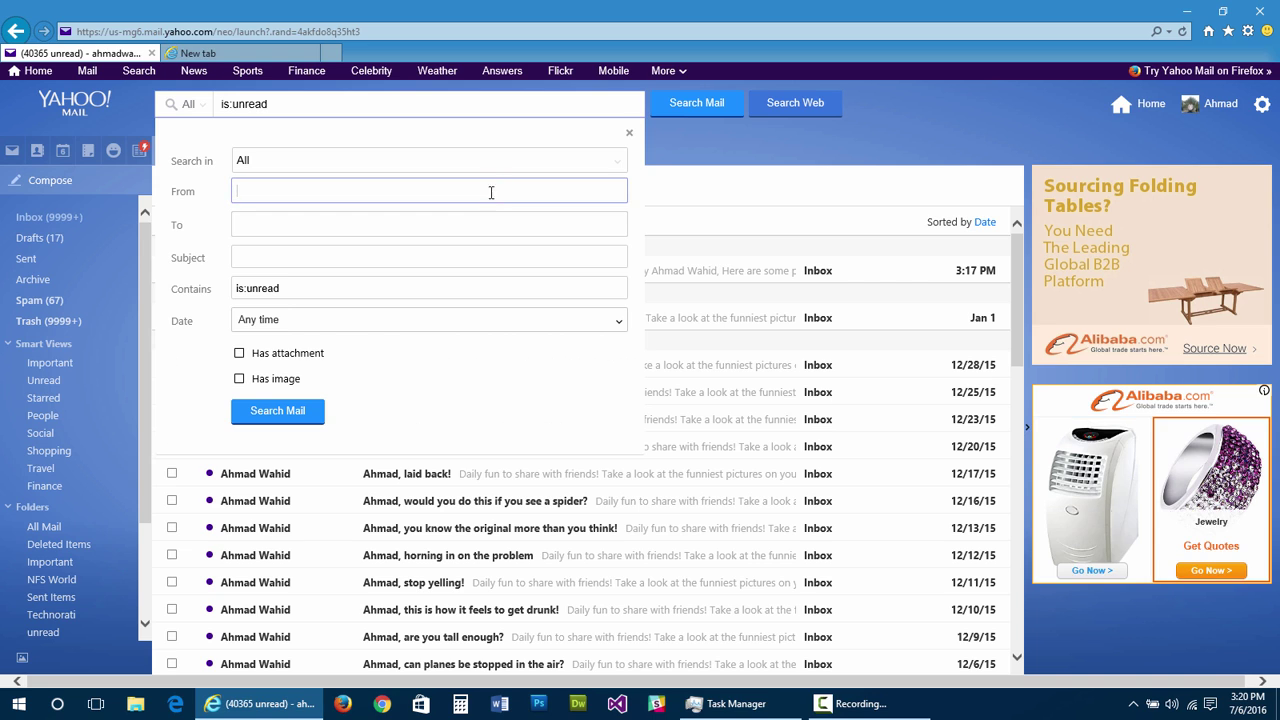
click(336, 320)
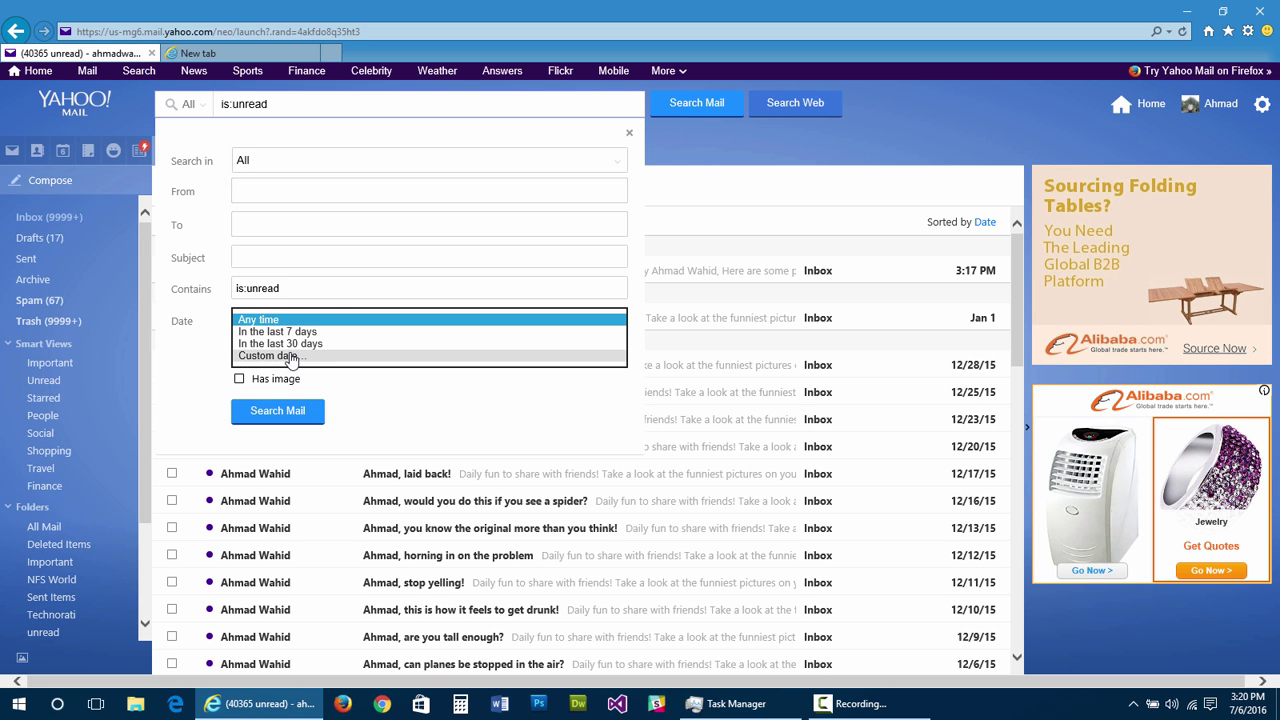
click(290, 356)
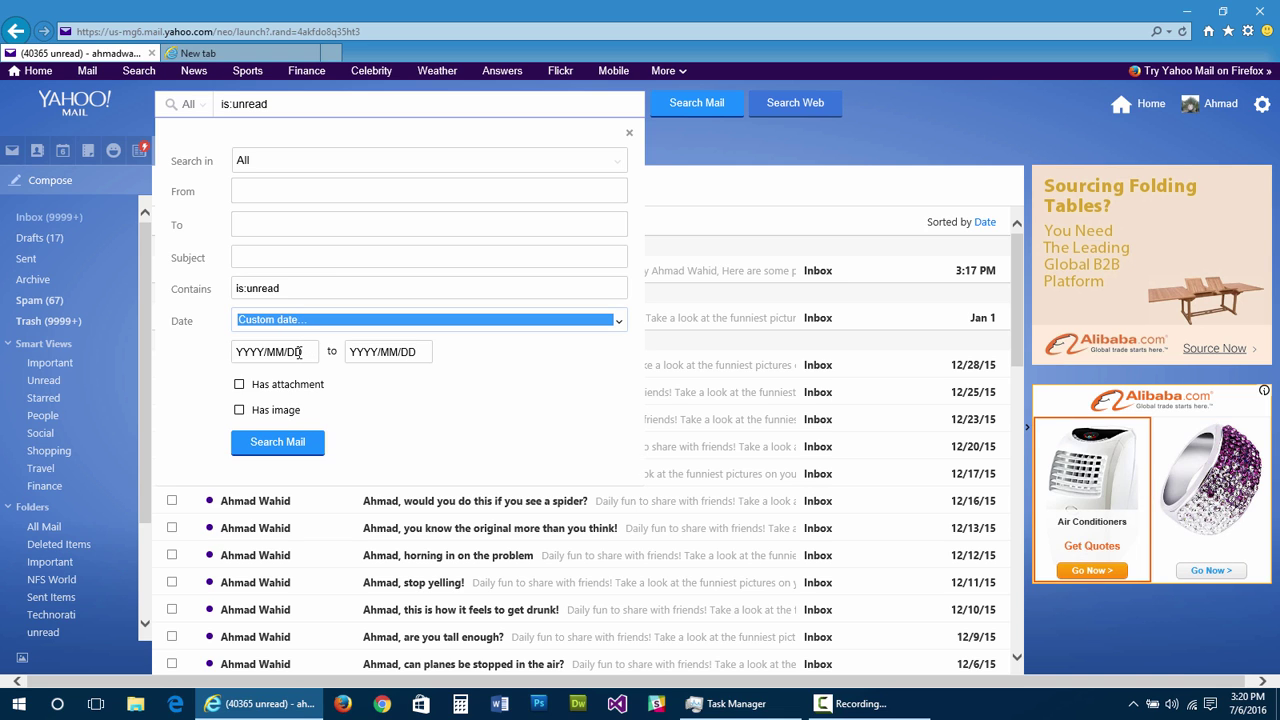
click(298, 352)
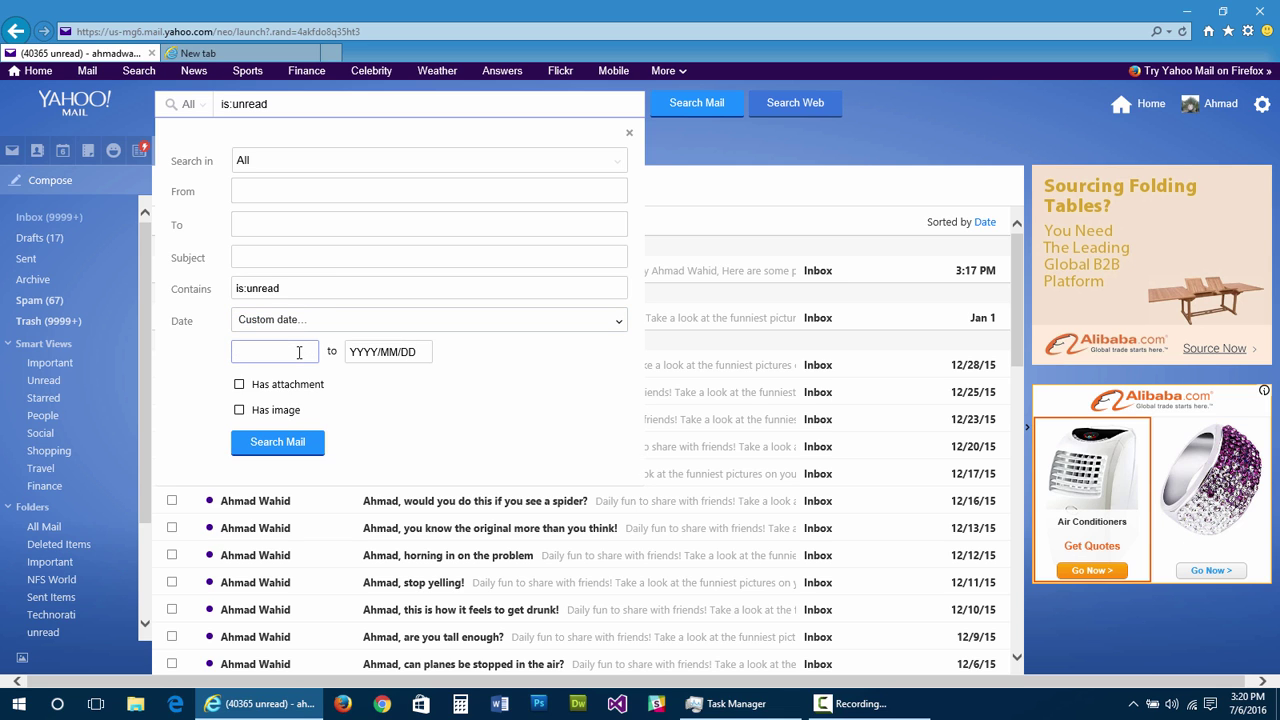
text(2015/)
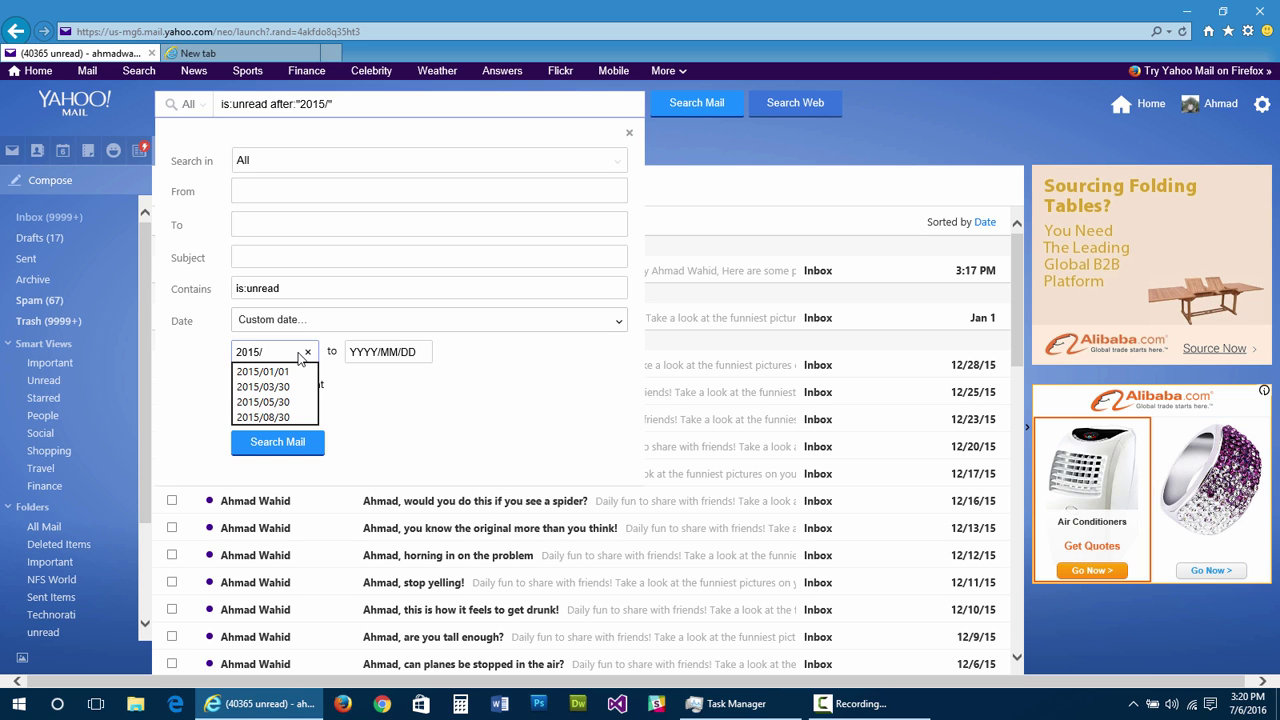
text(01)
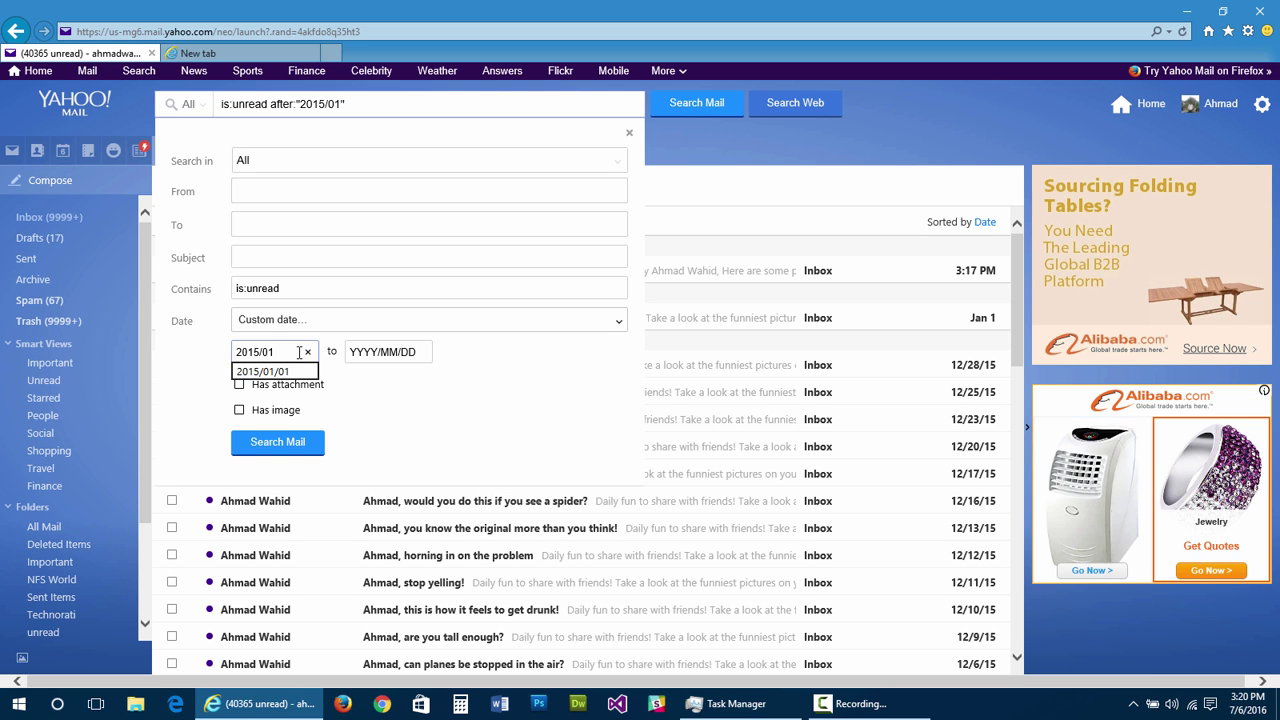
text(/)
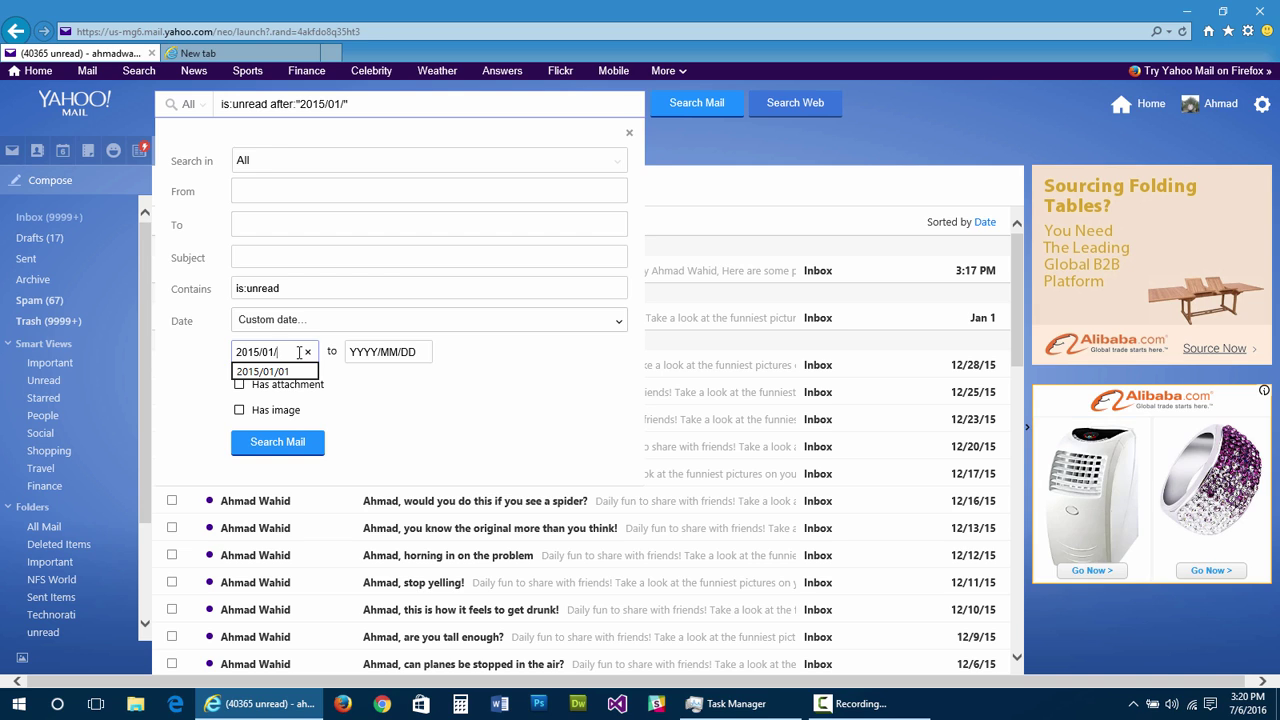
text(01)
Step: Set the end of the custom date range to 2015/07/30 and run the refined mail search
click(412, 357)
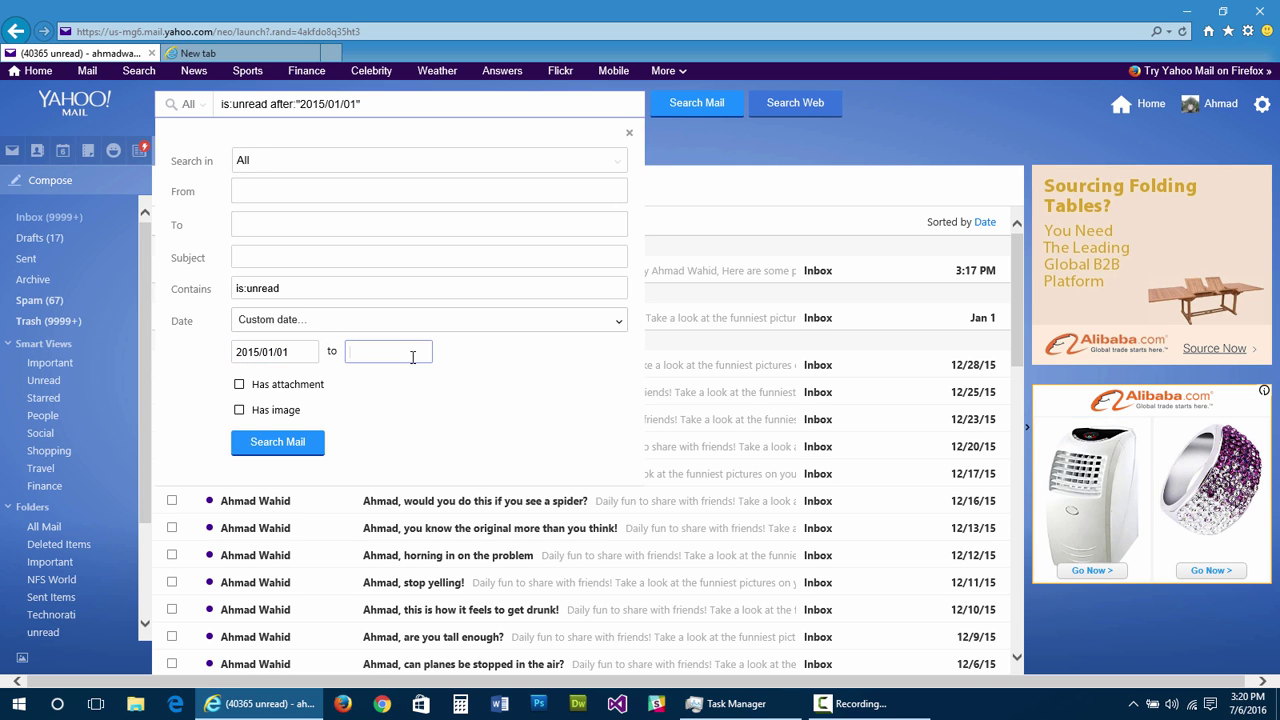
text(2015/)
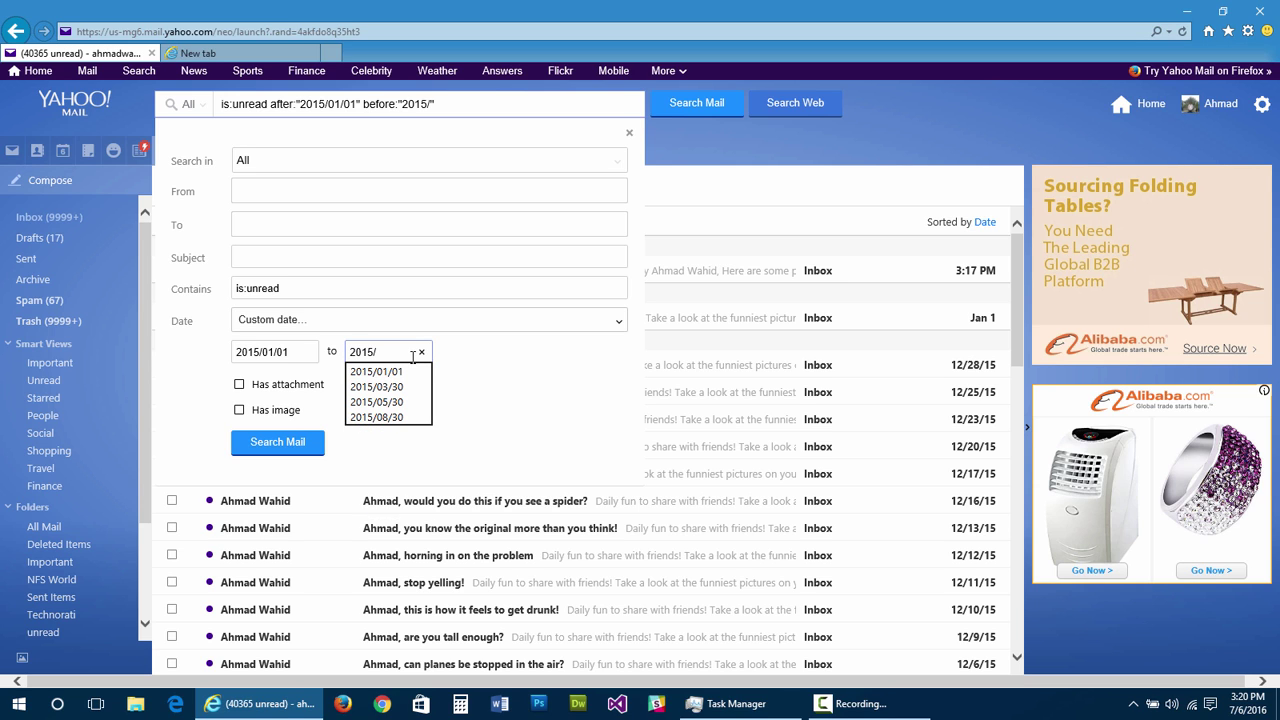
text(07)
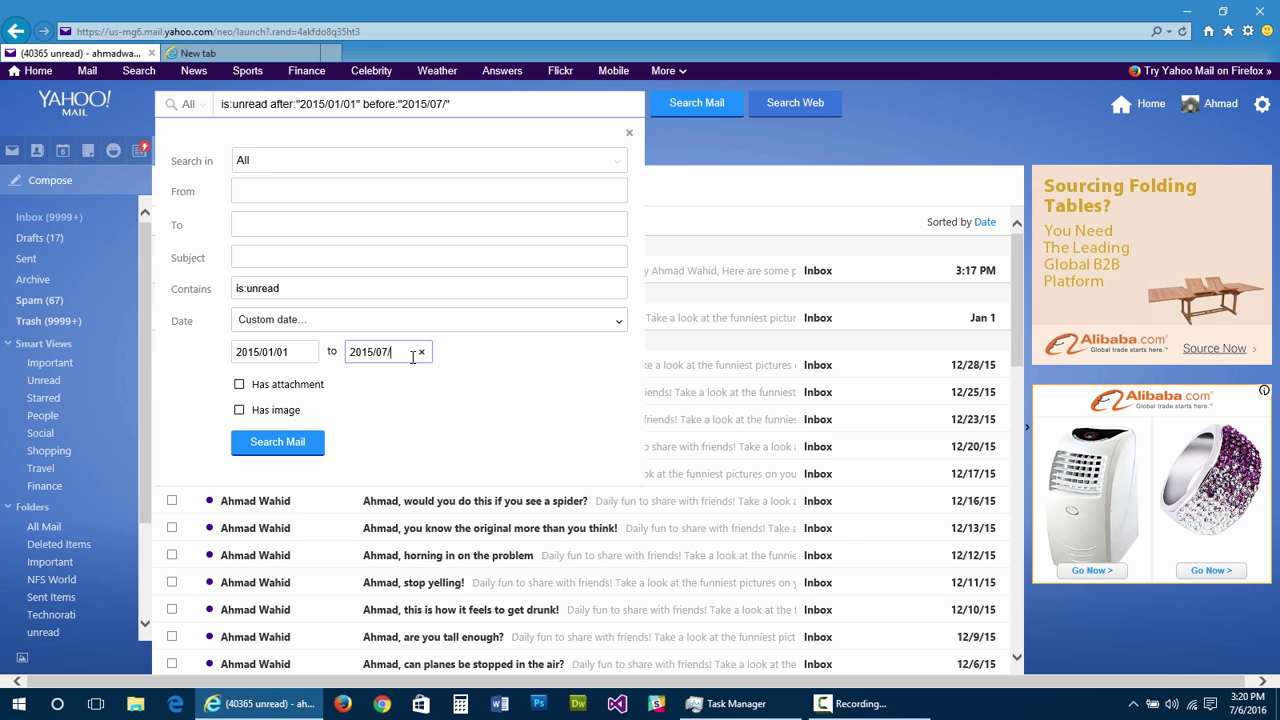
text(/2)
key(BackSpace)
text(30)
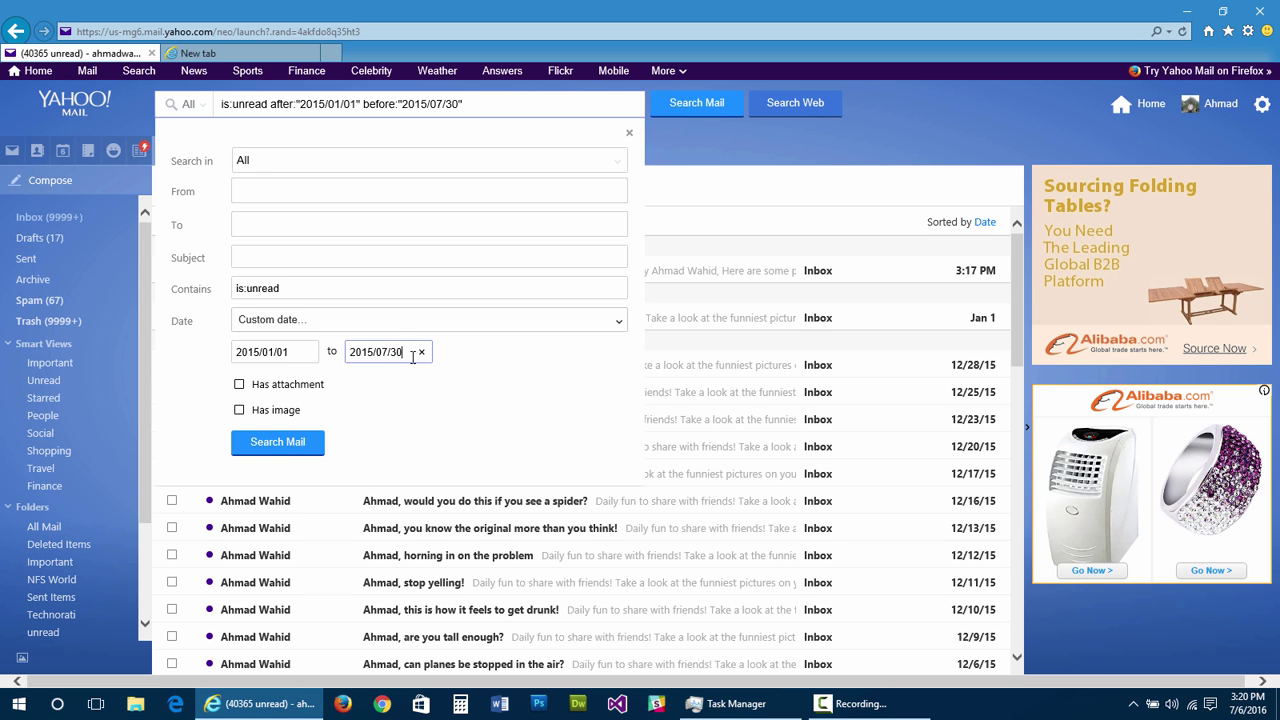
click(291, 445)
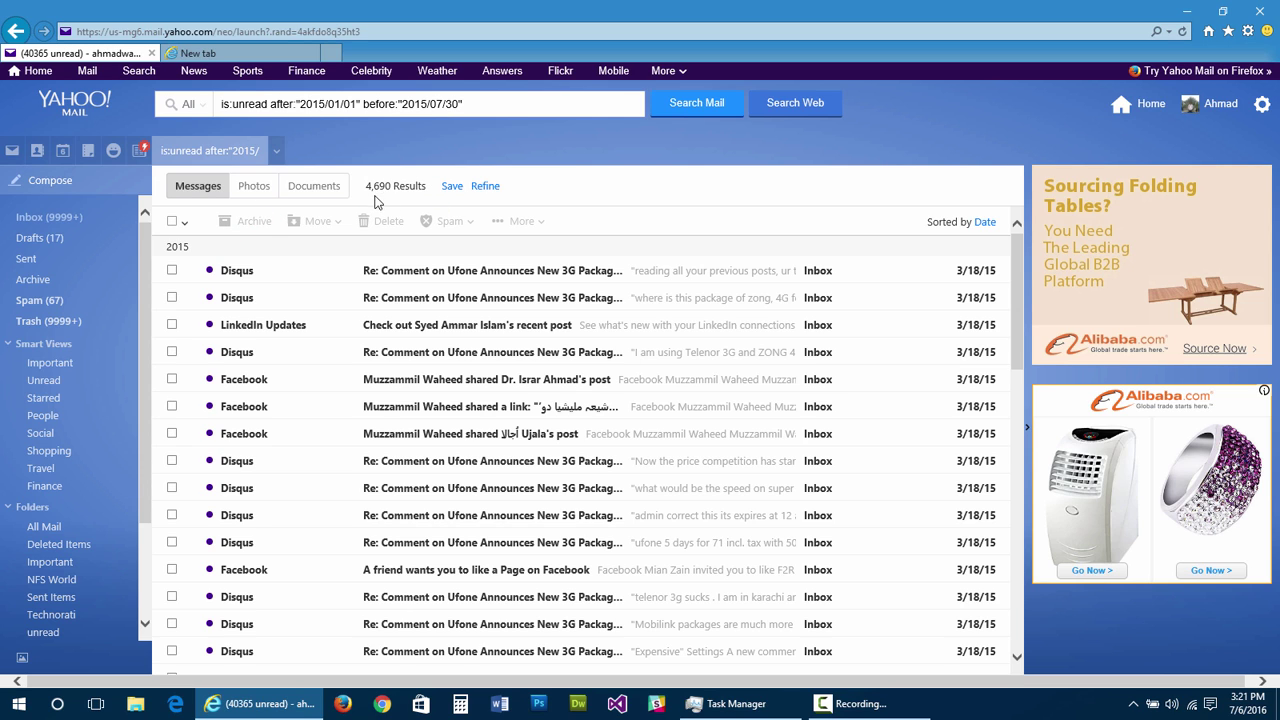
Step: Select all messages in the search results and delete them, confirming the deletion of all selected messages
click(172, 222)
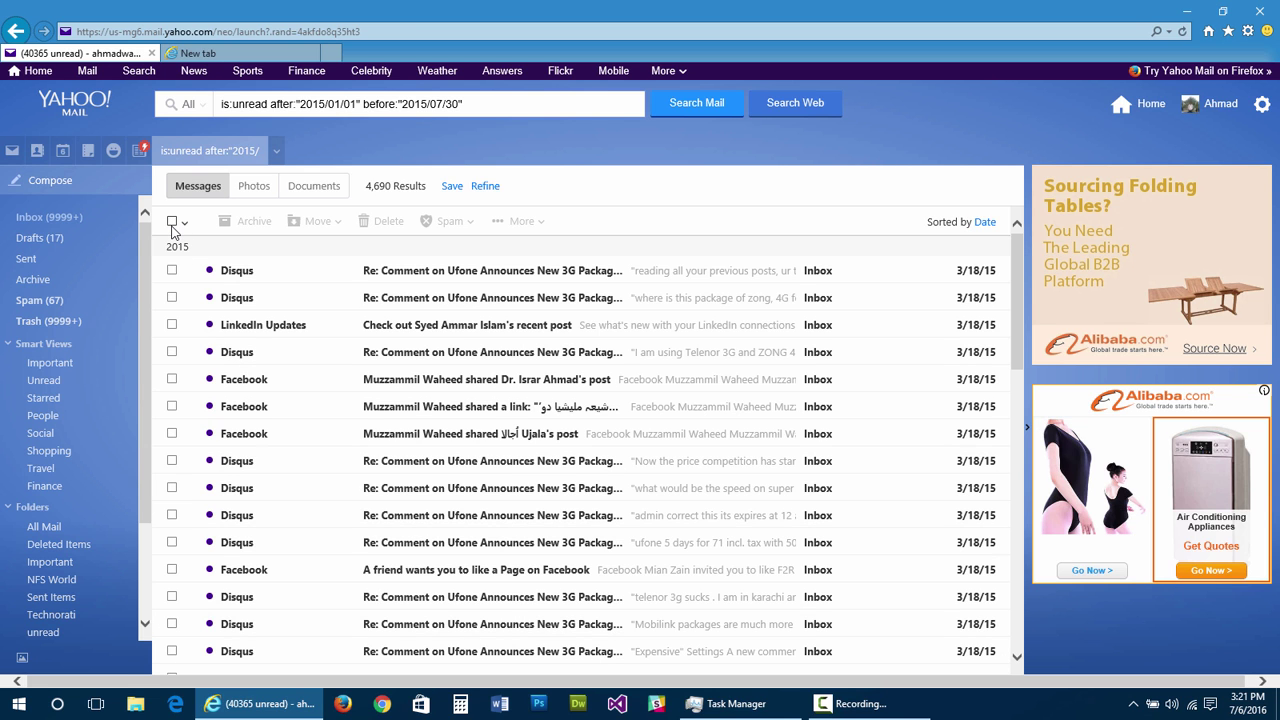
click(172, 224)
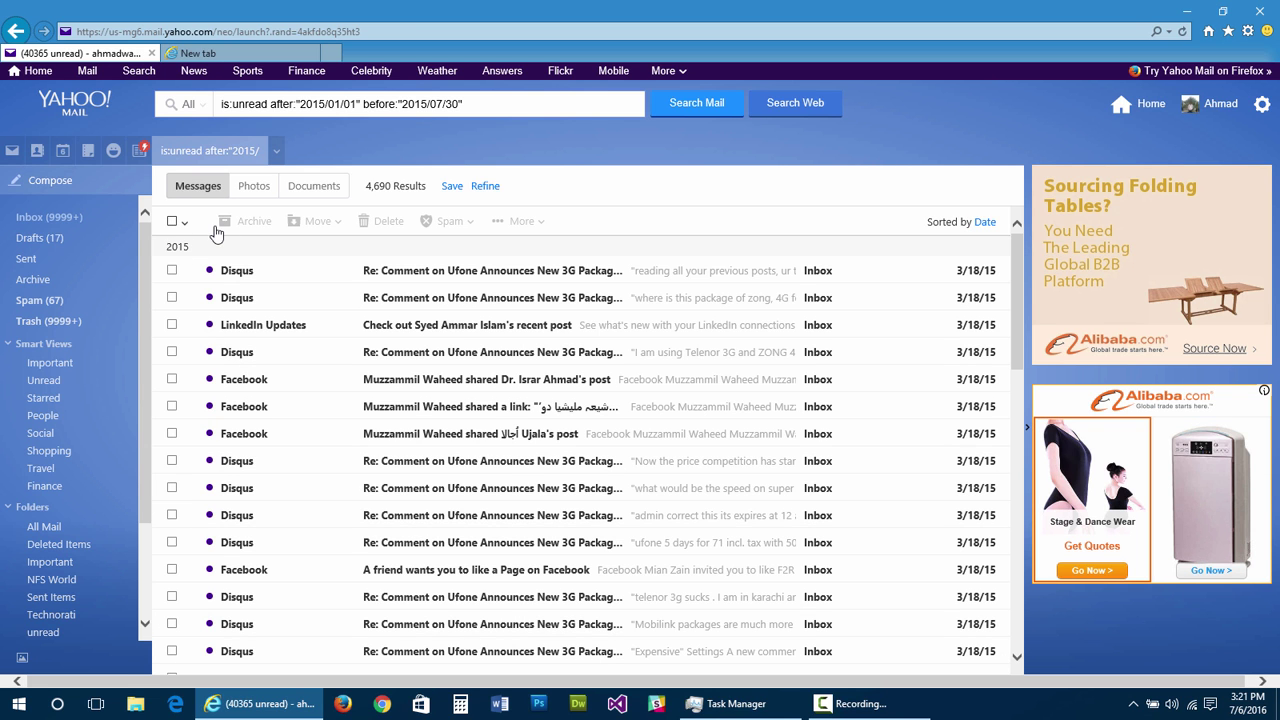
key(ctrl+a)
click(391, 224)
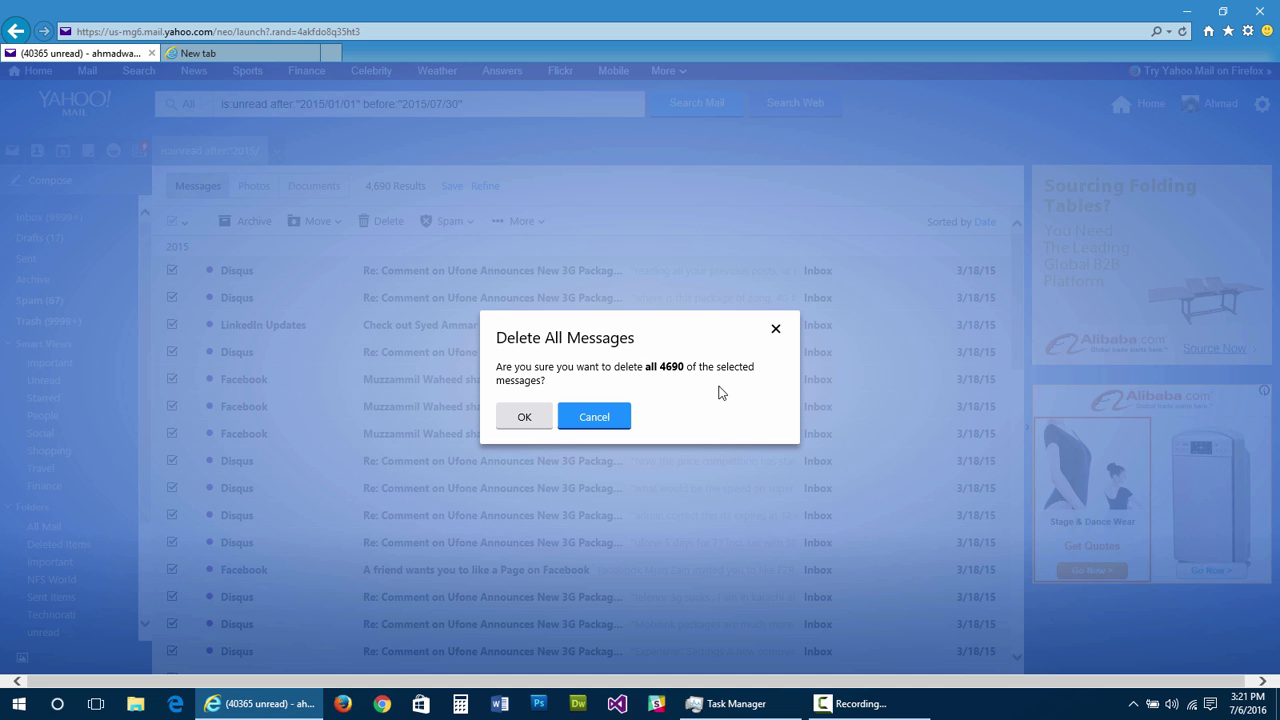
click(510, 416)
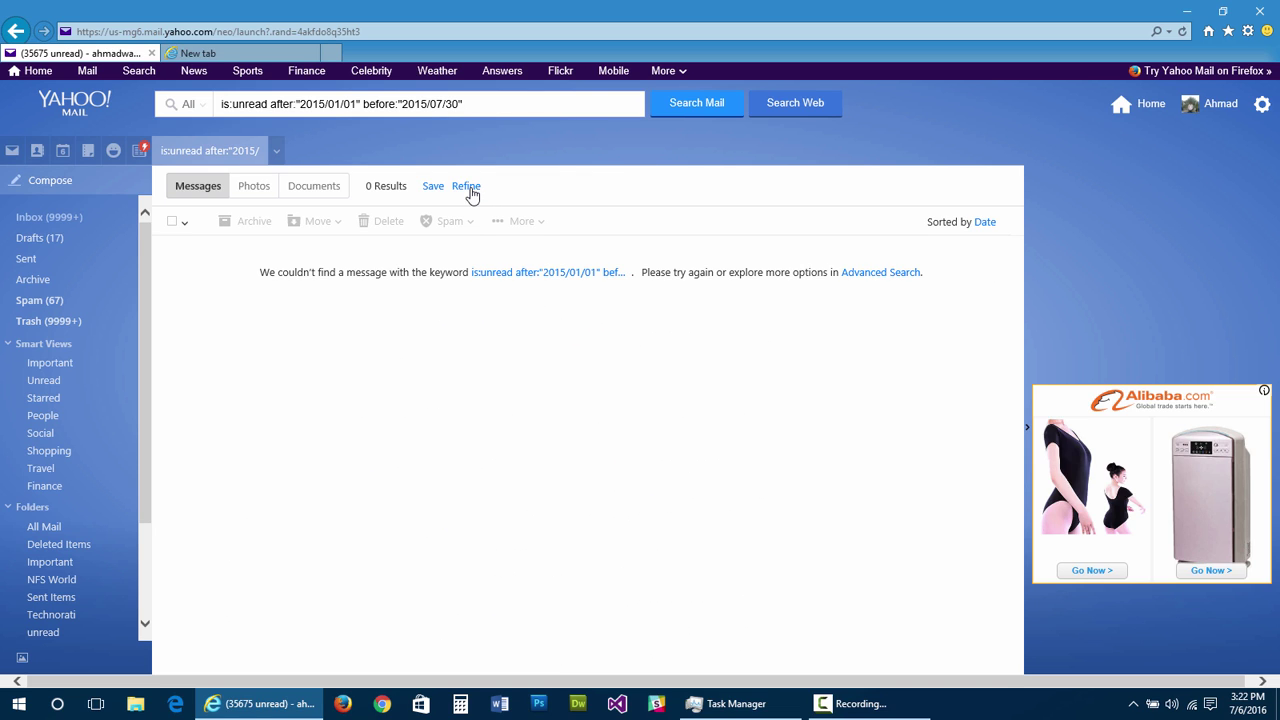
Step: Refine the unread-mail search again, setting the start of the custom date range to 2015/07/30
click(467, 187)
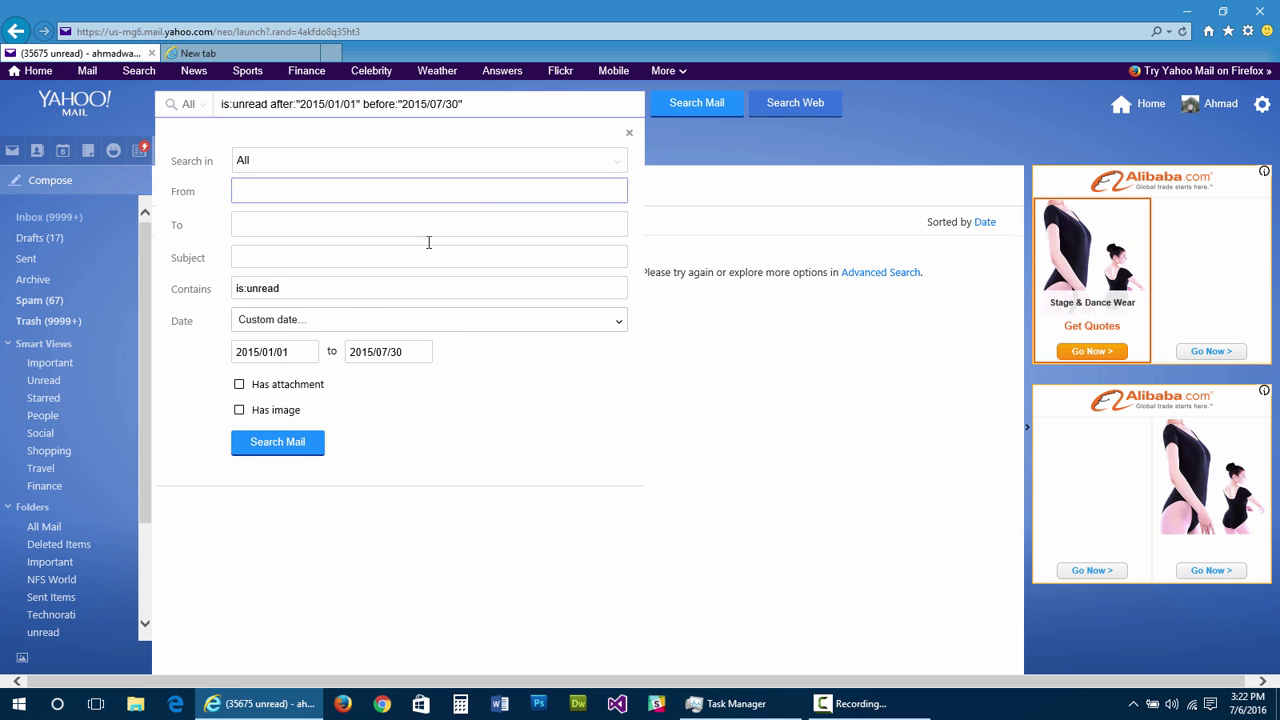
click(280, 357)
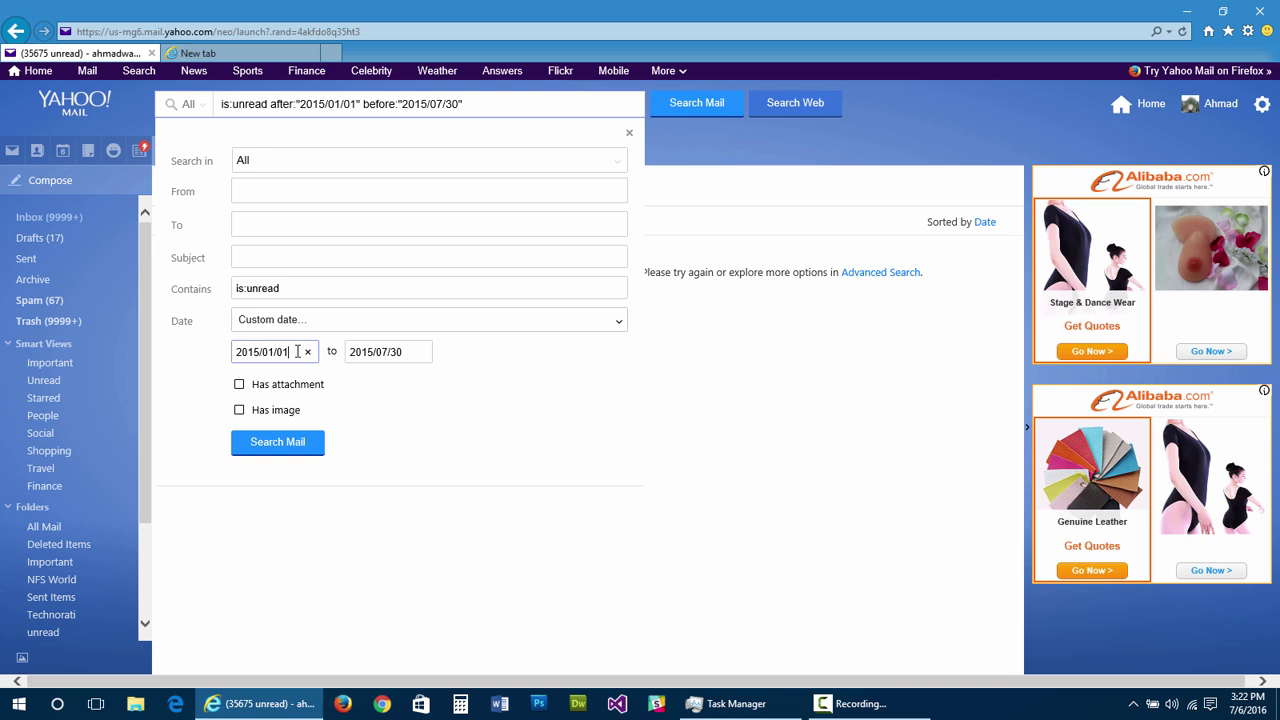
key(BackSpace)
key(BackSpace)
text(30)
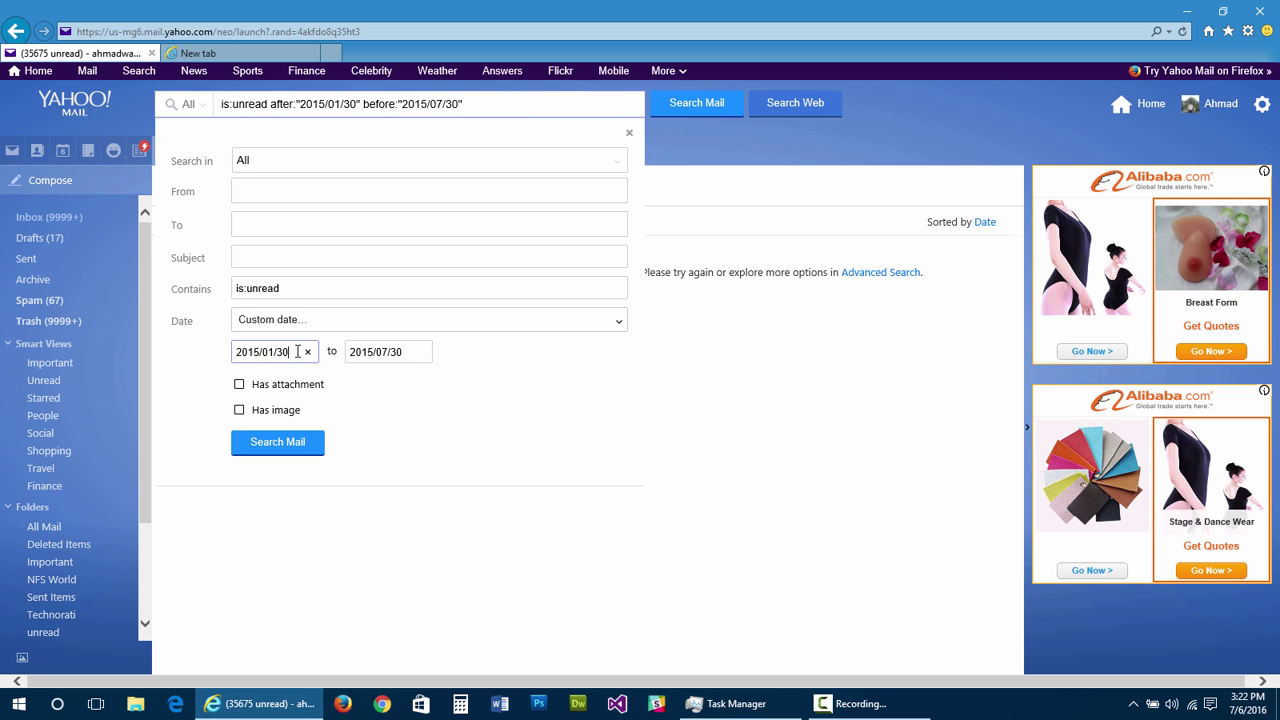
key(BackSpace)
text(7)
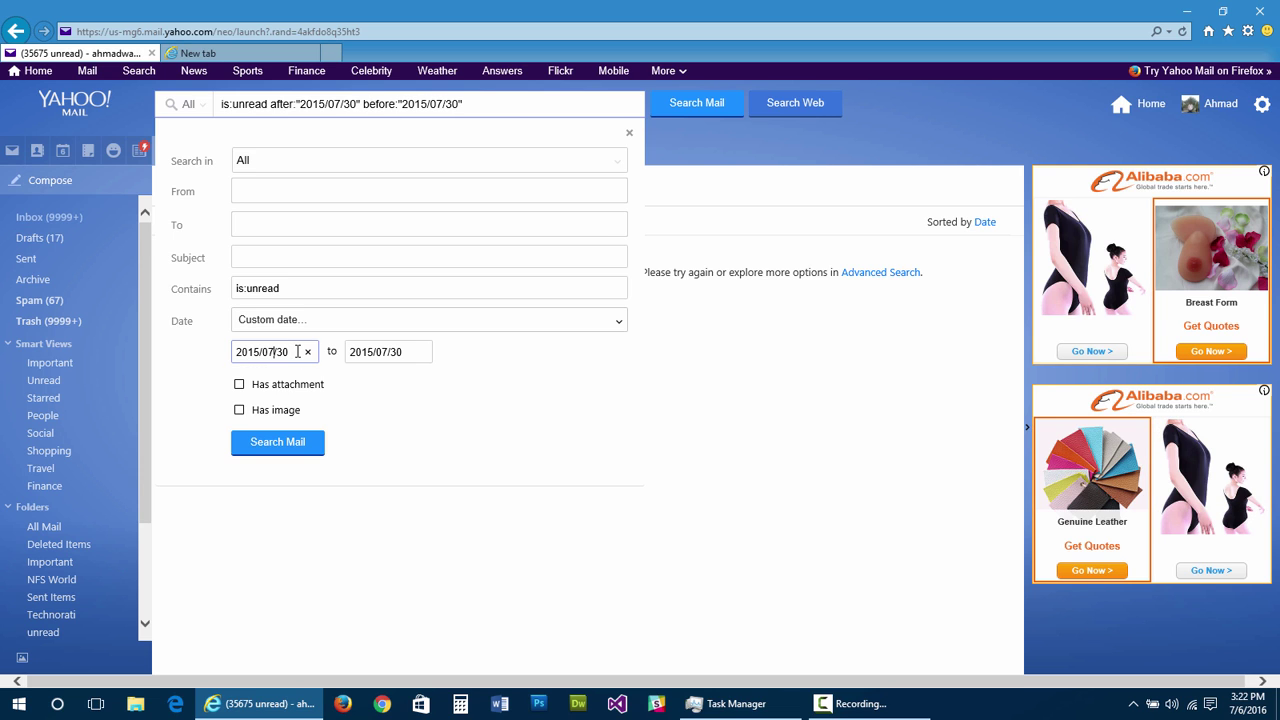
Step: Set the end of the custom date range to 2015/12/31 and run the mail search
click(387, 351)
key(BackSpace)
key(BackSpace)
text(12)
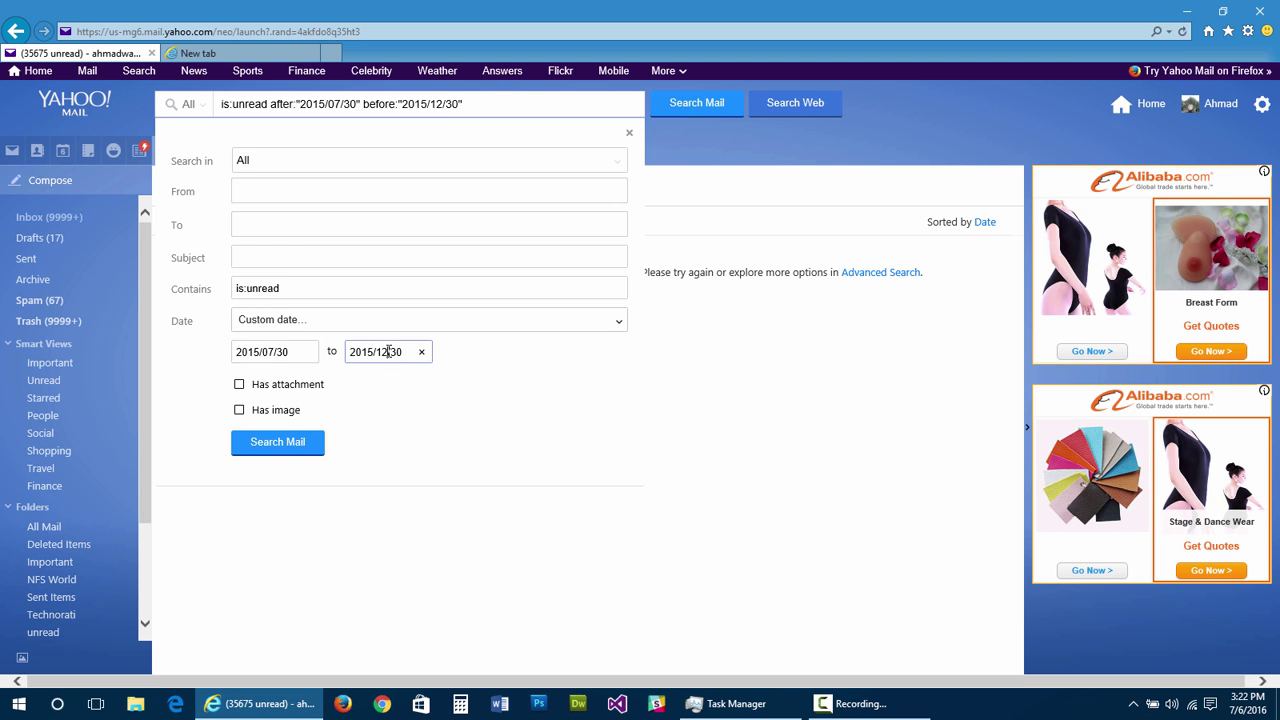
key(End)
key(BackSpace)
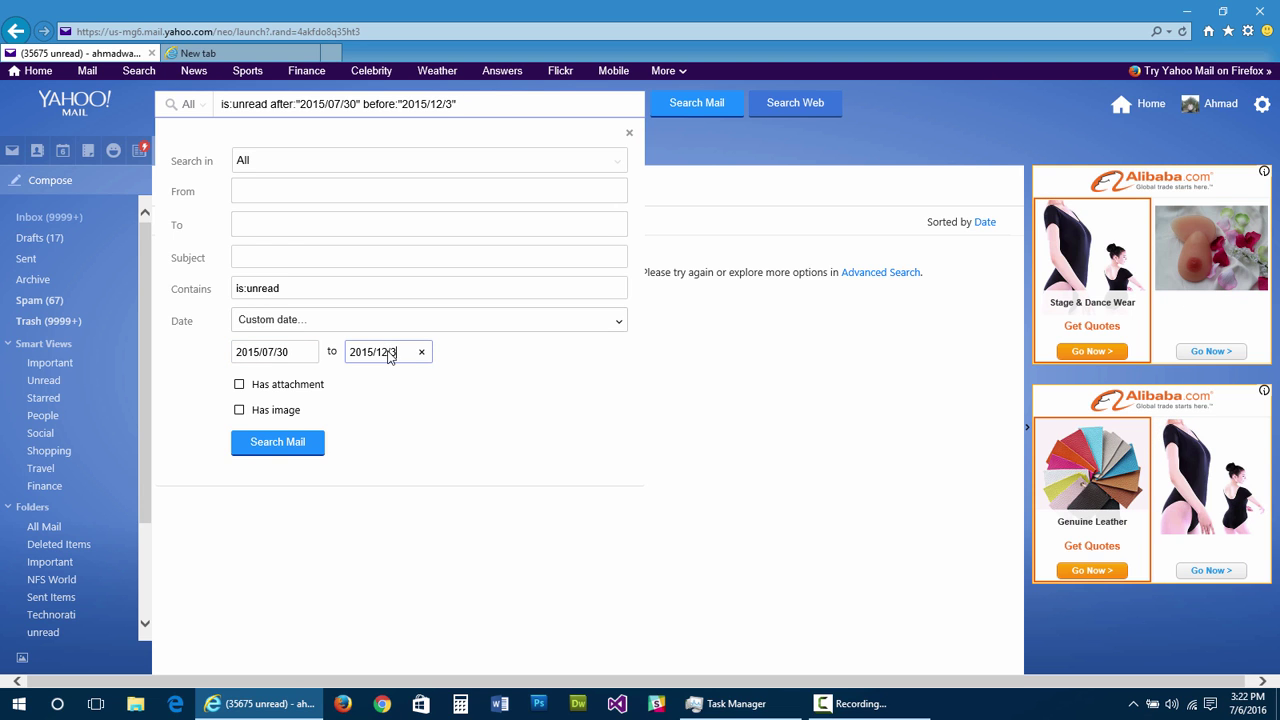
text(1)
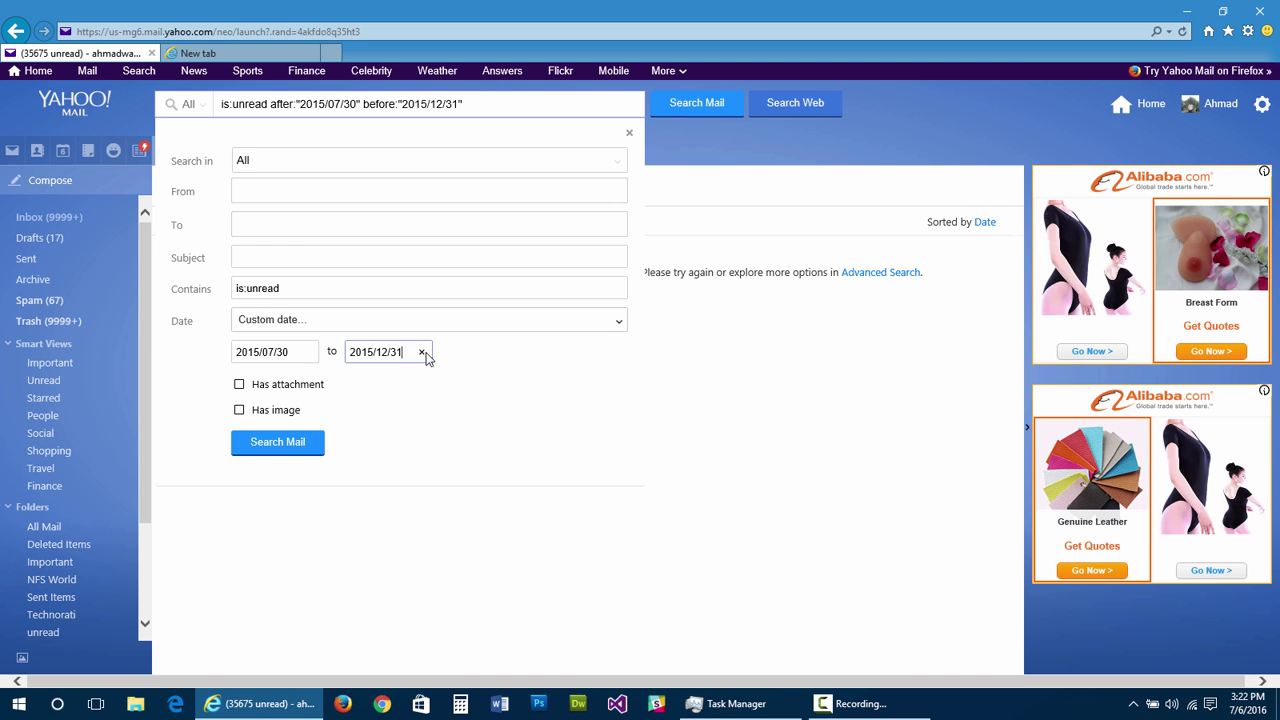
click(284, 445)
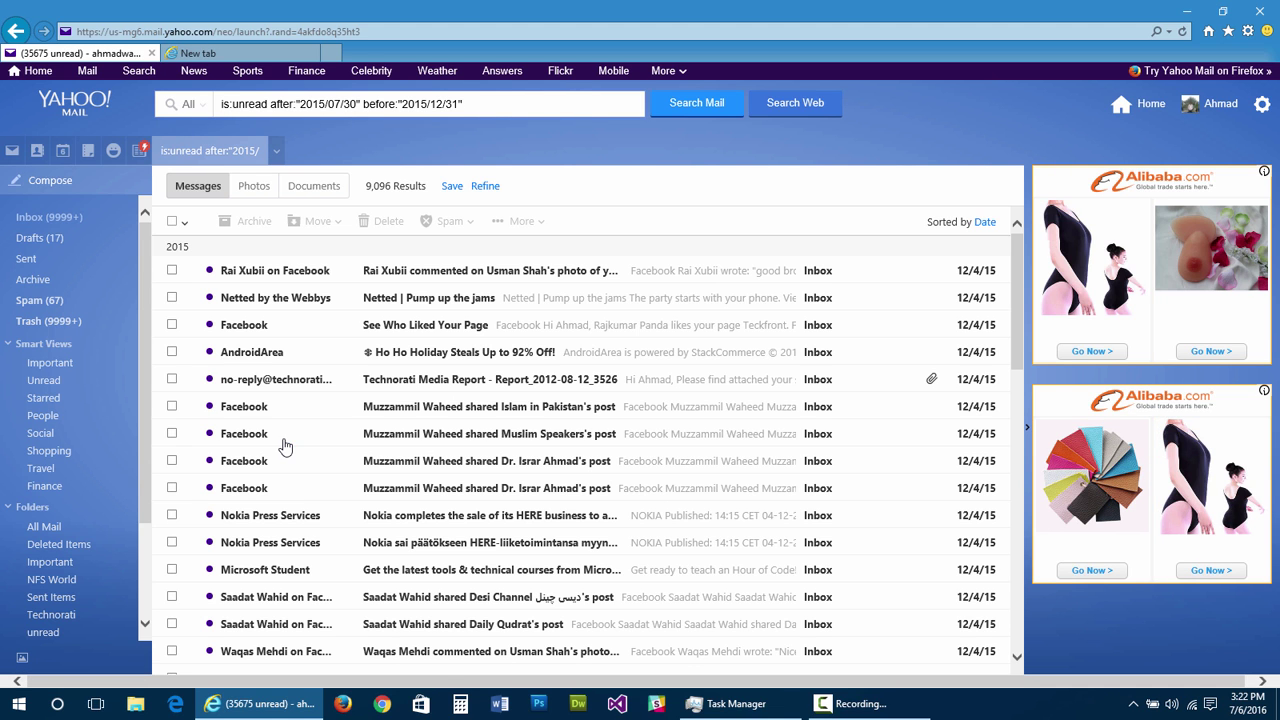
Step: Refine the unread-mail search by setting the end of the custom date range to 2015/10/31, and run it
click(486, 187)
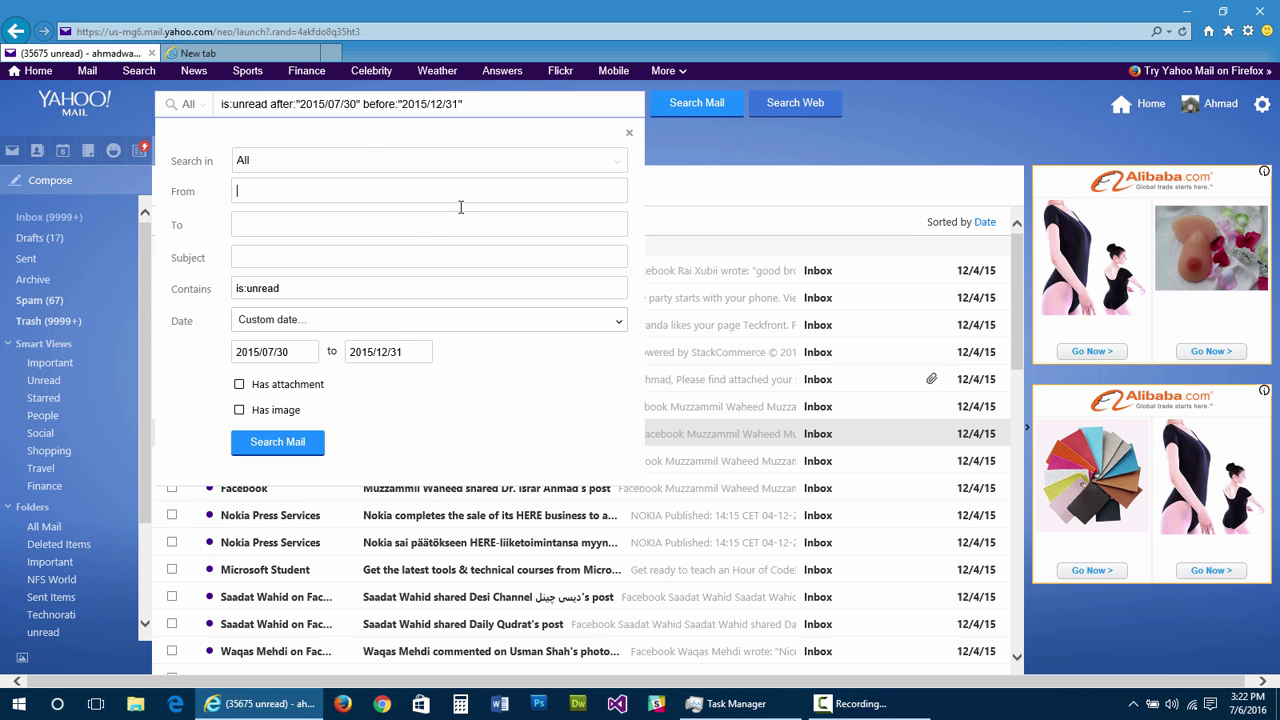
click(389, 357)
key(BackSpace)
text(0)
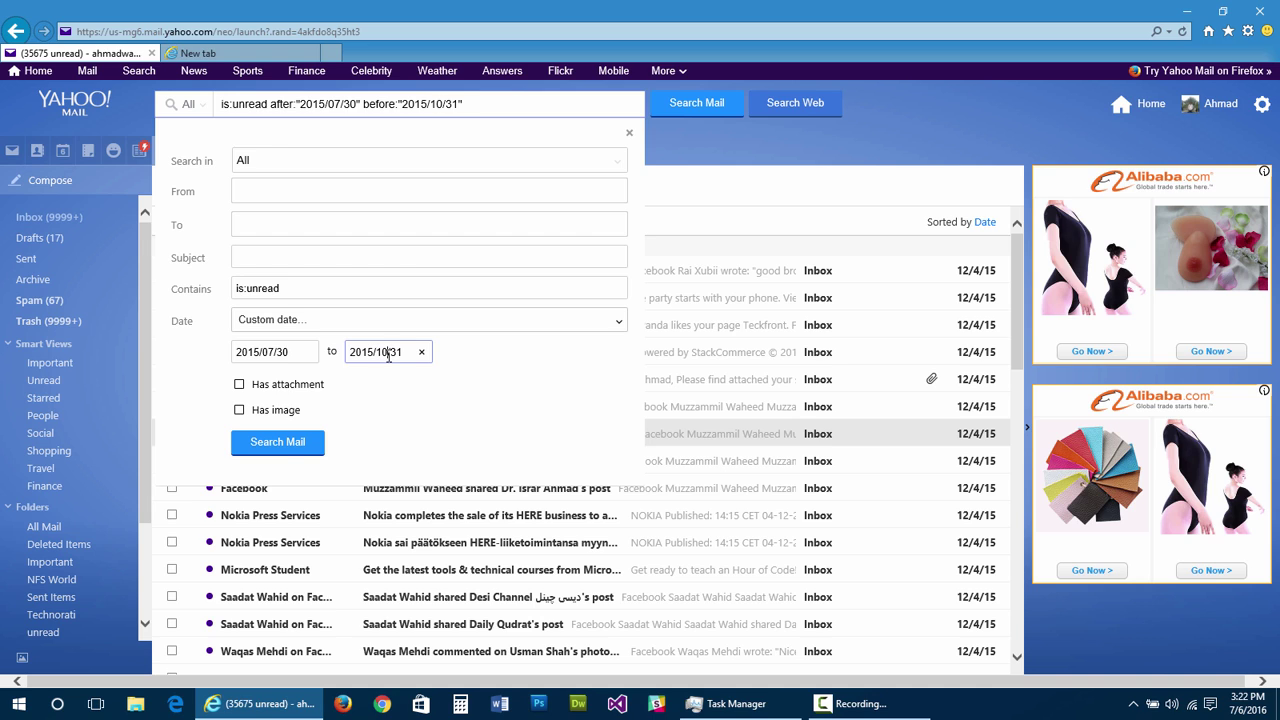
click(285, 445)
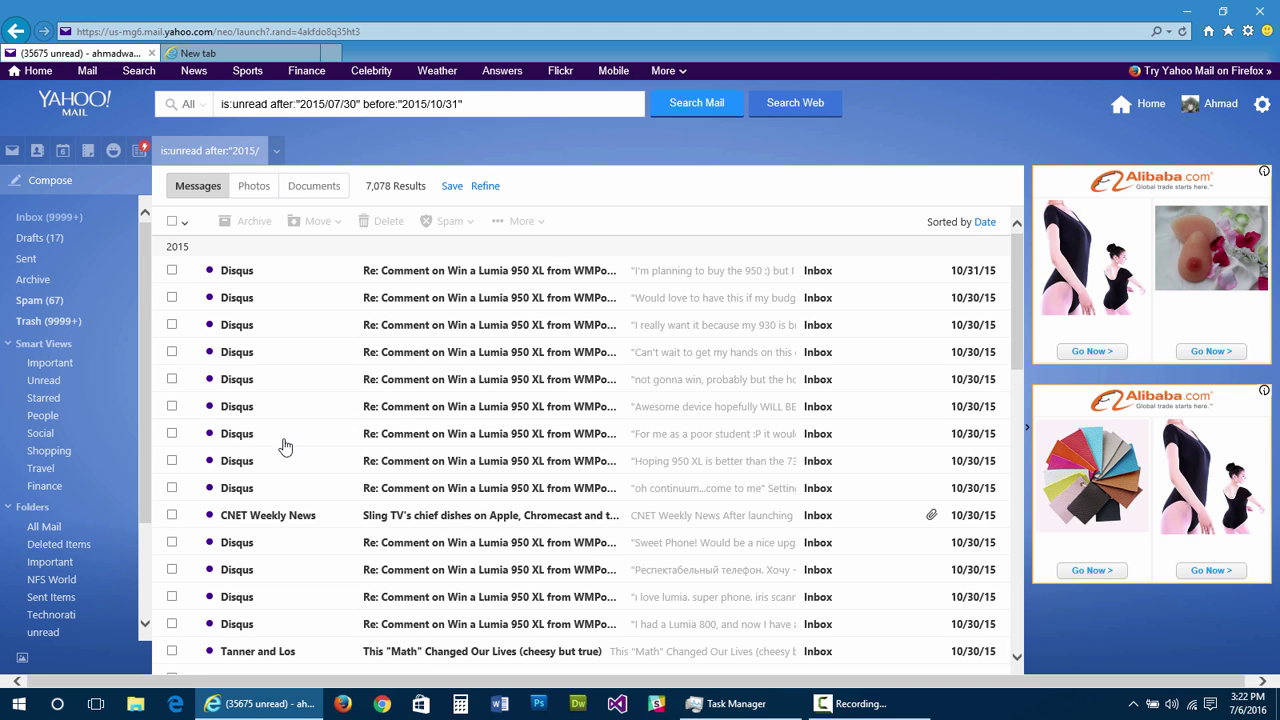
Step: Delete all messages in the search results in two passes, confirming each deletion, and decline saving the search term
click(174, 223)
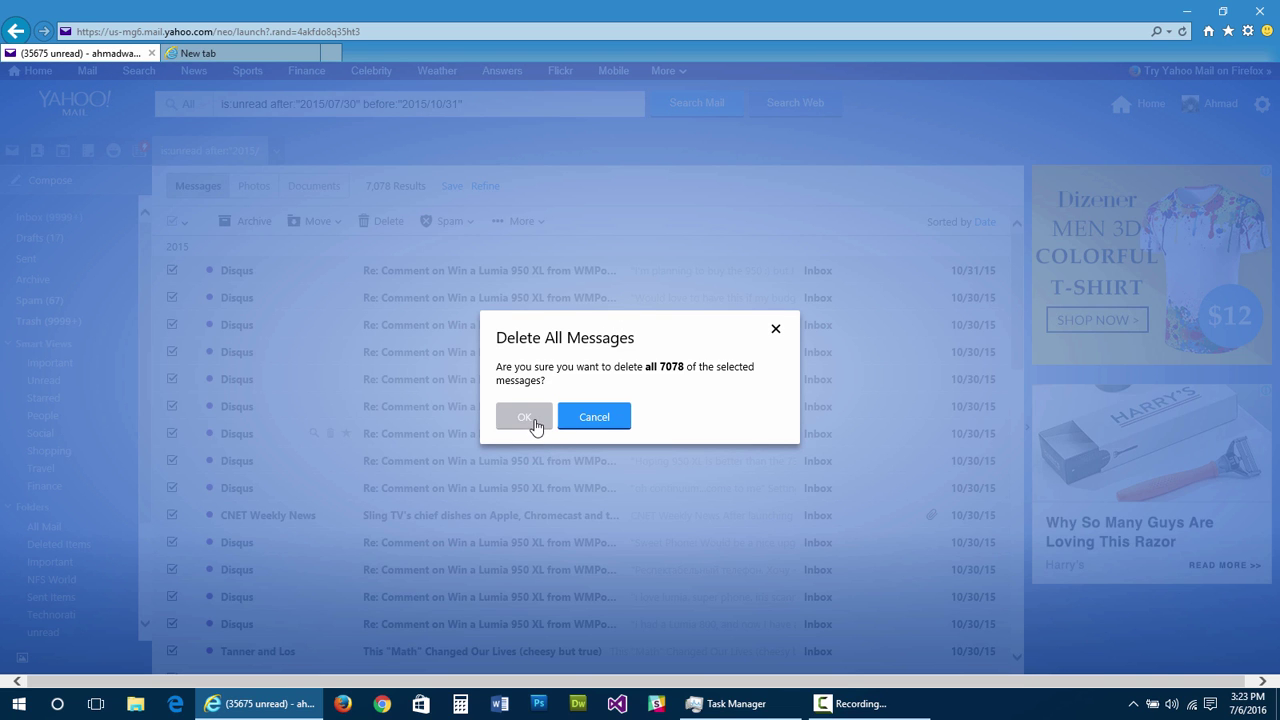
click(530, 420)
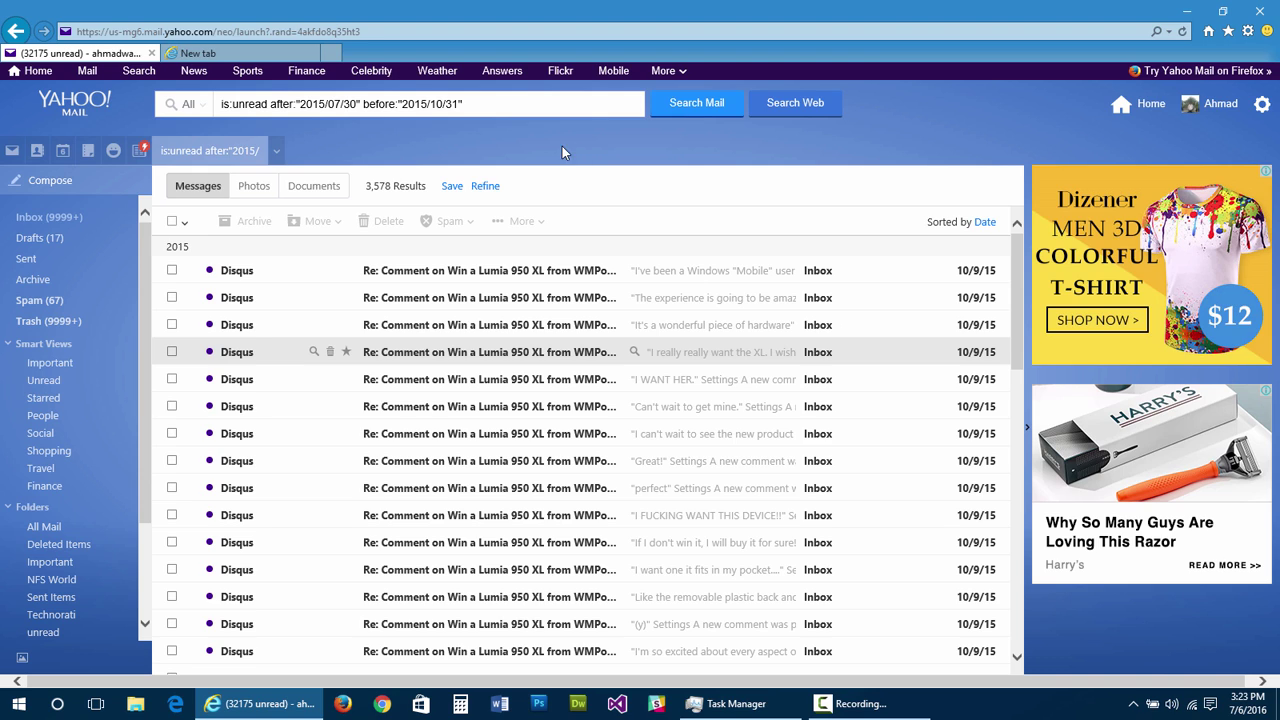
click(173, 224)
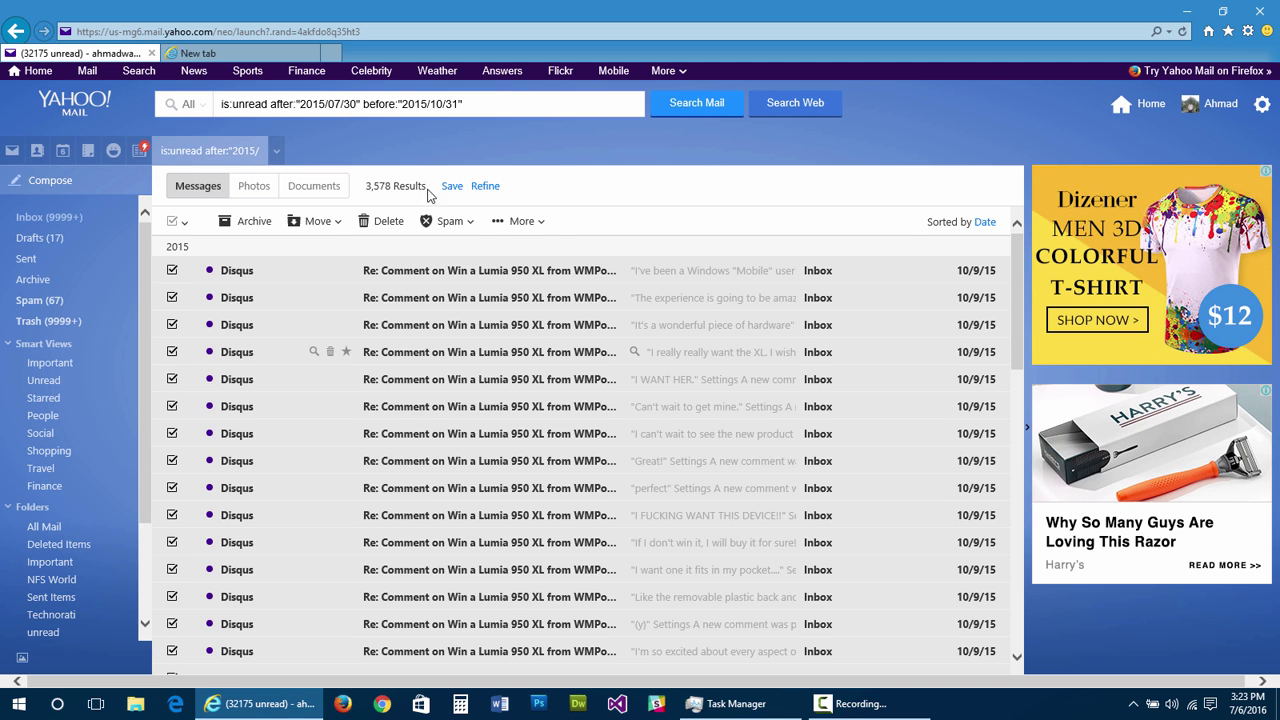
click(390, 220)
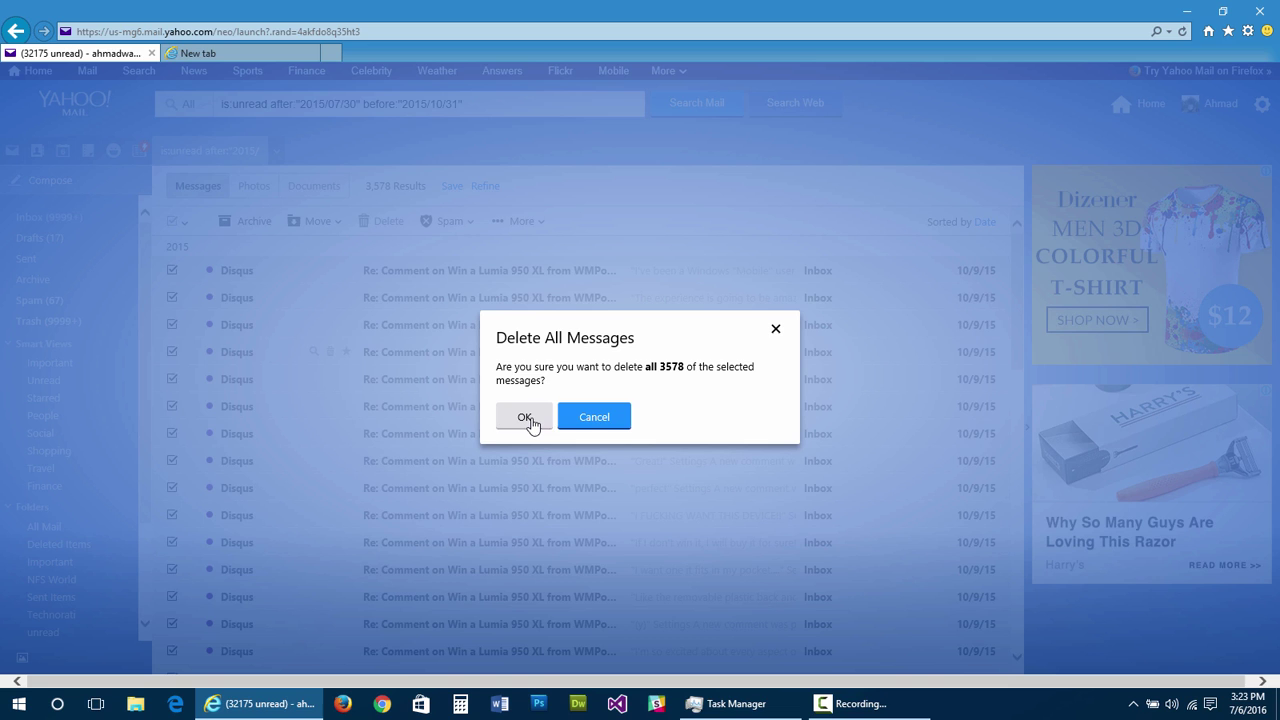
click(533, 424)
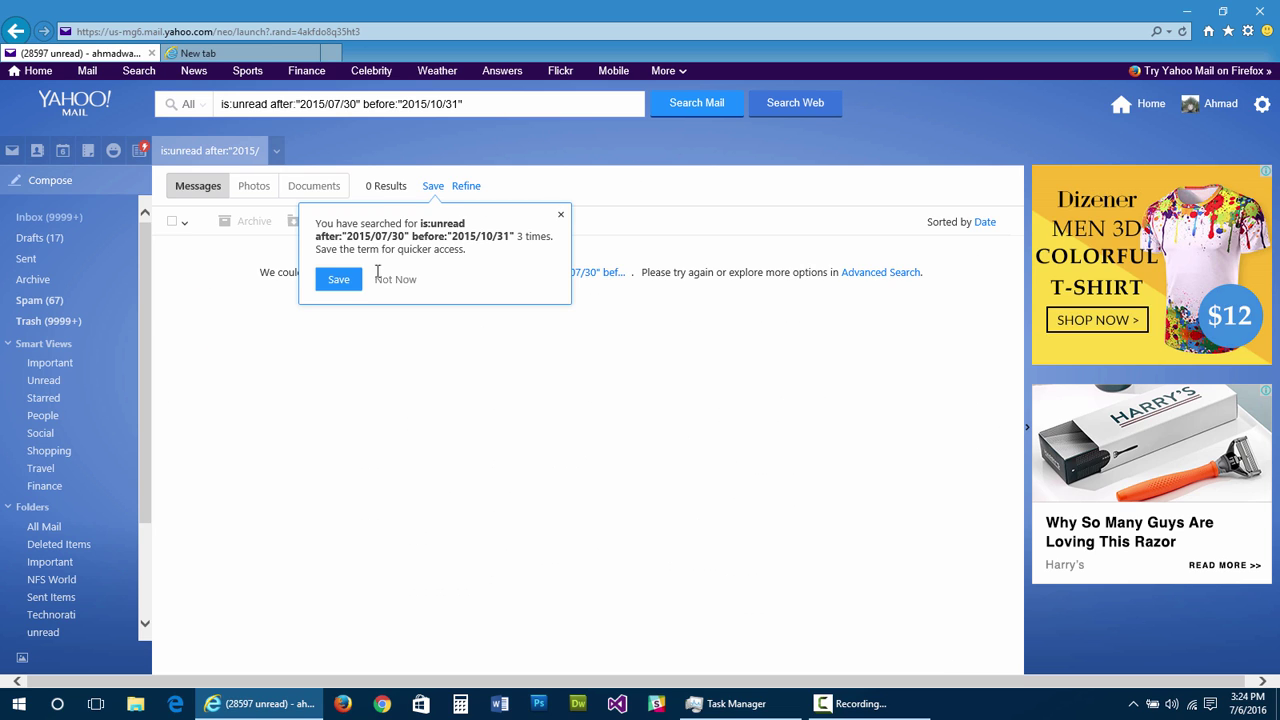
click(395, 281)
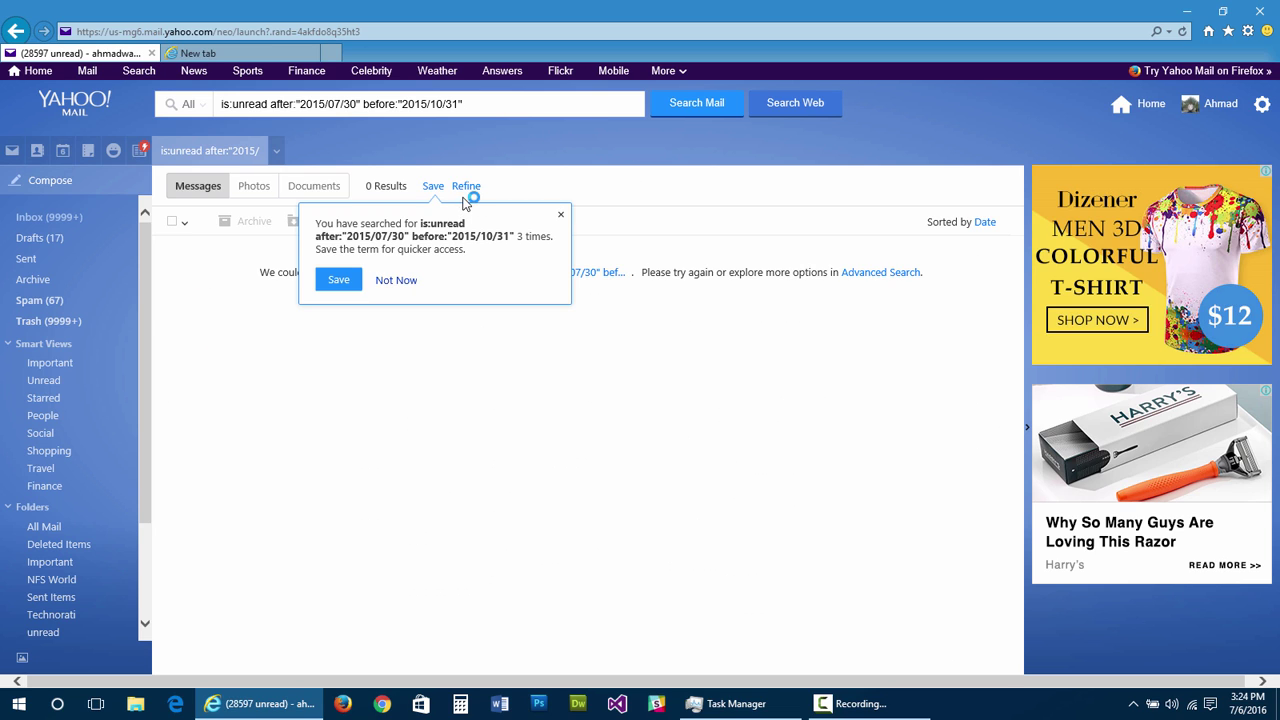
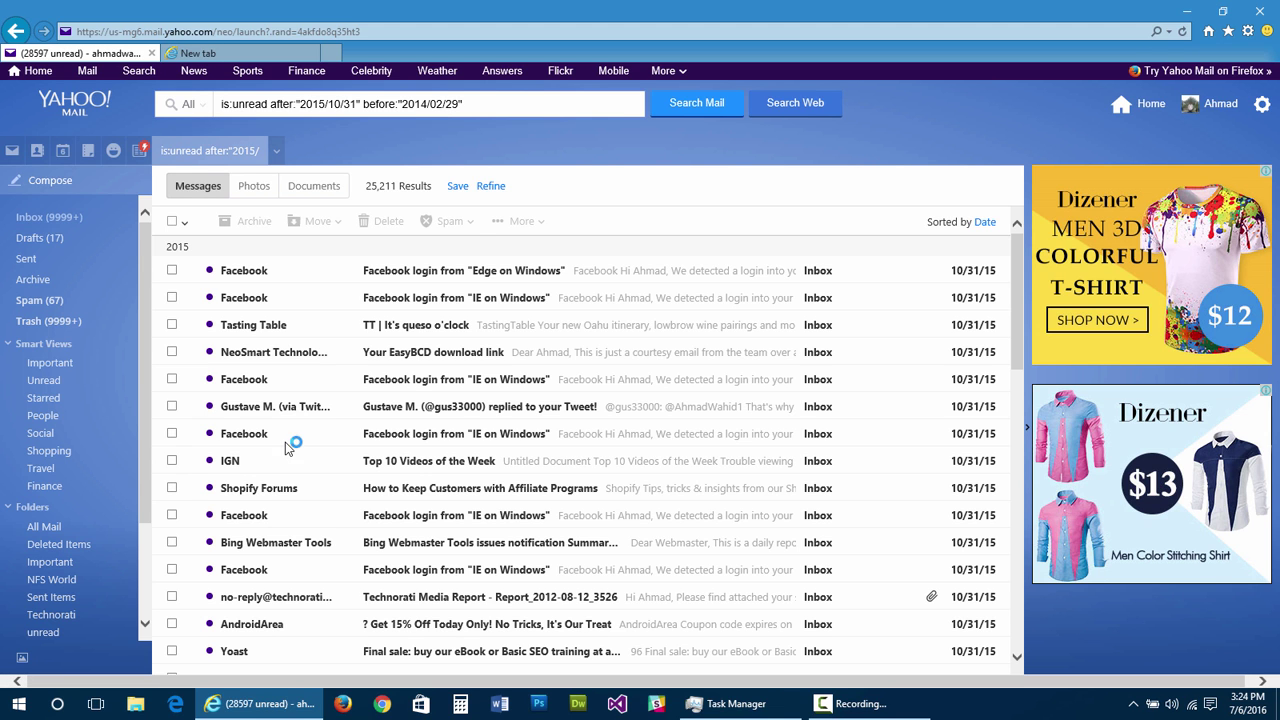
Step: Refine the unread-mail search by changing the end of the custom date range to 2015/12/31, and run it
click(491, 187)
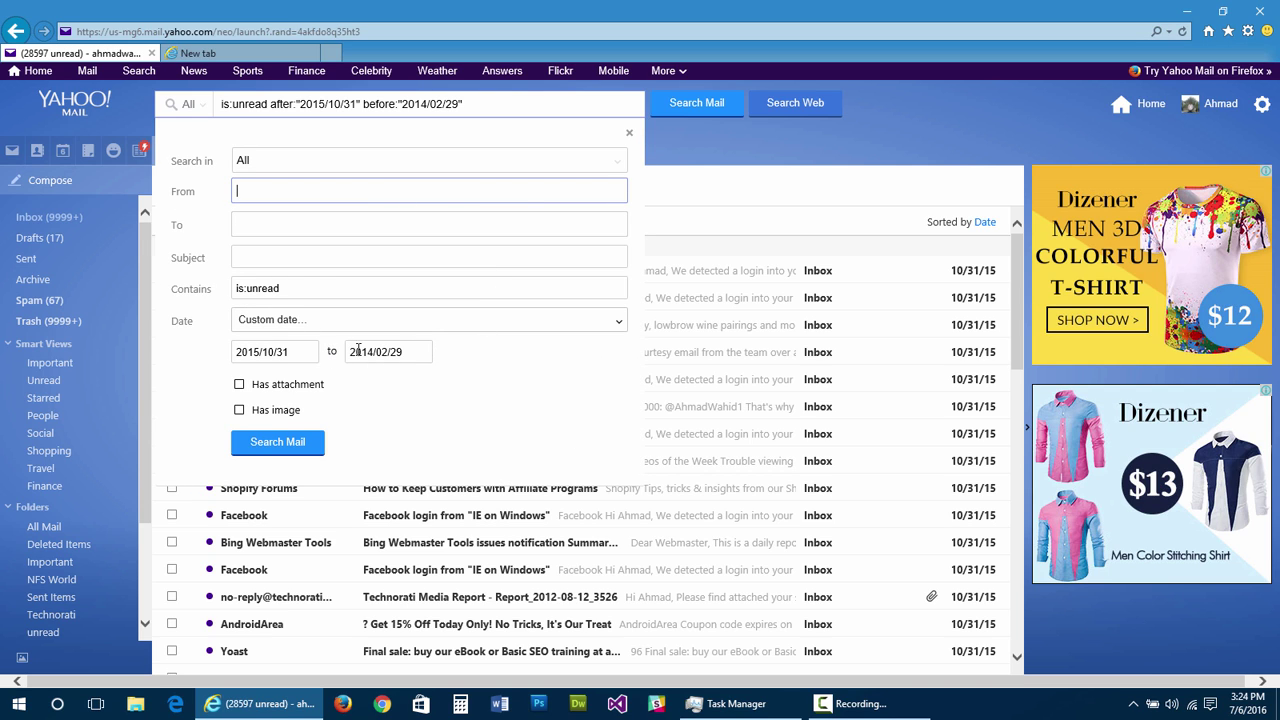
click(416, 350)
key(Left)
key(Left)
key(Left)
key(Left)
key(Left)
key(Left)
key(BackSpace)
text(5)
key(End)
key(BackSpace)
key(BackSpace)
key(BackSpace)
key(BackSpace)
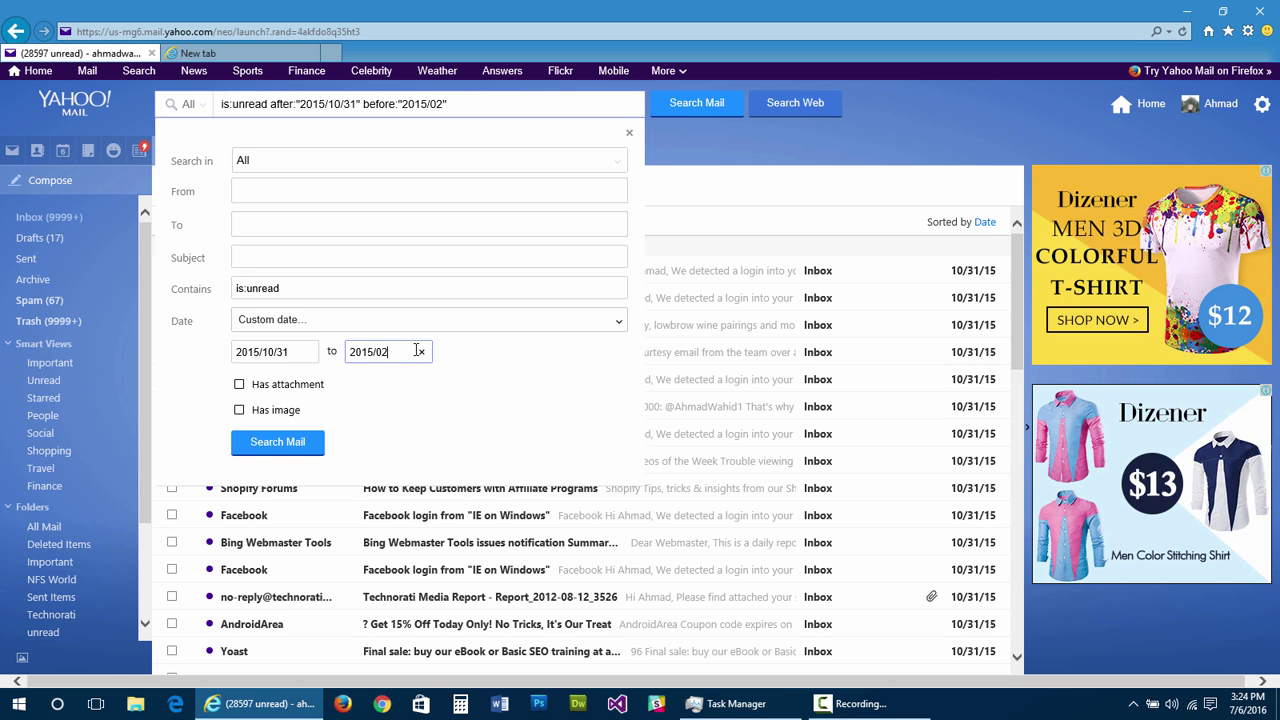
key(BackSpace)
text(12/)
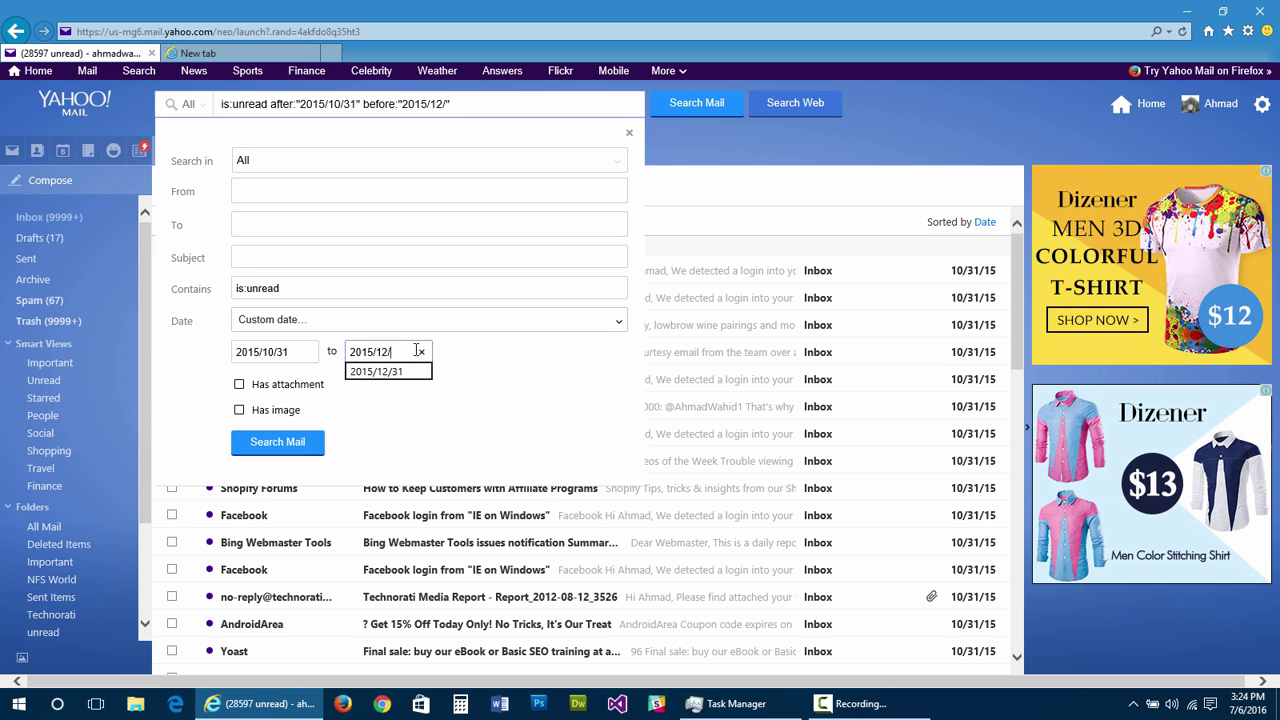
click(371, 372)
click(274, 443)
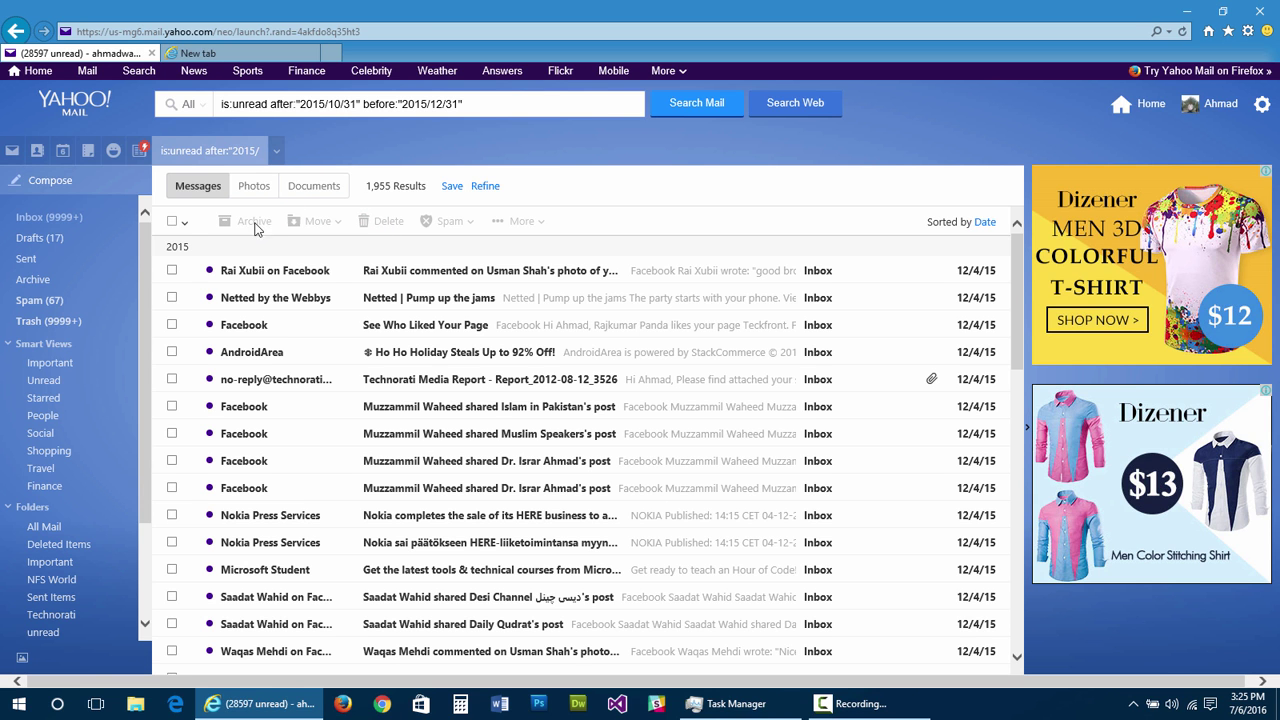
Step: Select every unread message found for 2015/10/31 to 2015/12/31 and delete them all, confirming the deletion
click(172, 222)
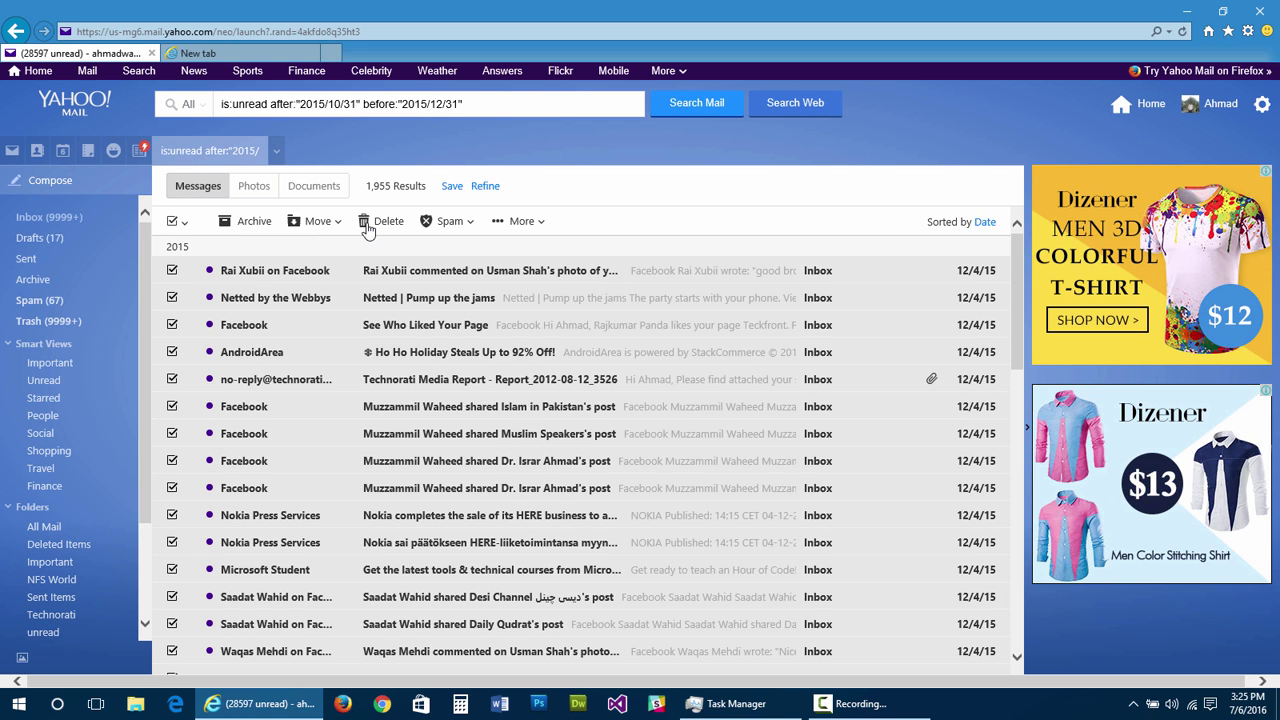
click(370, 226)
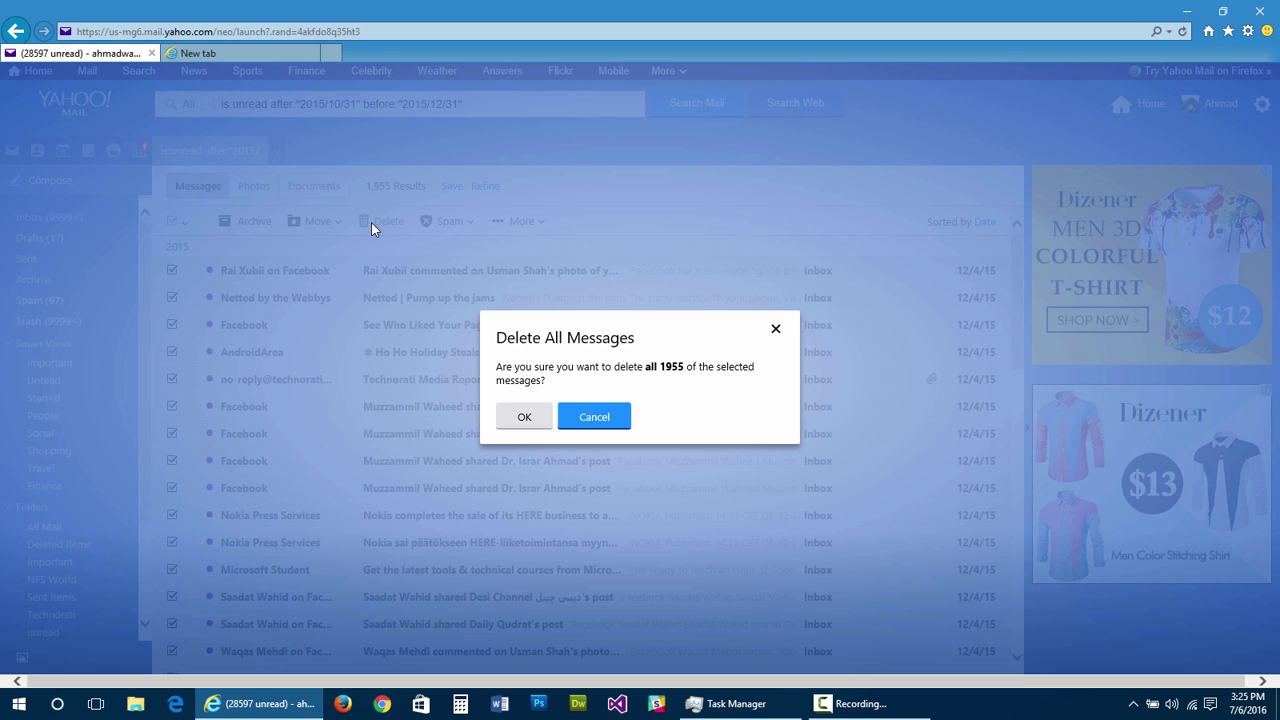
click(526, 420)
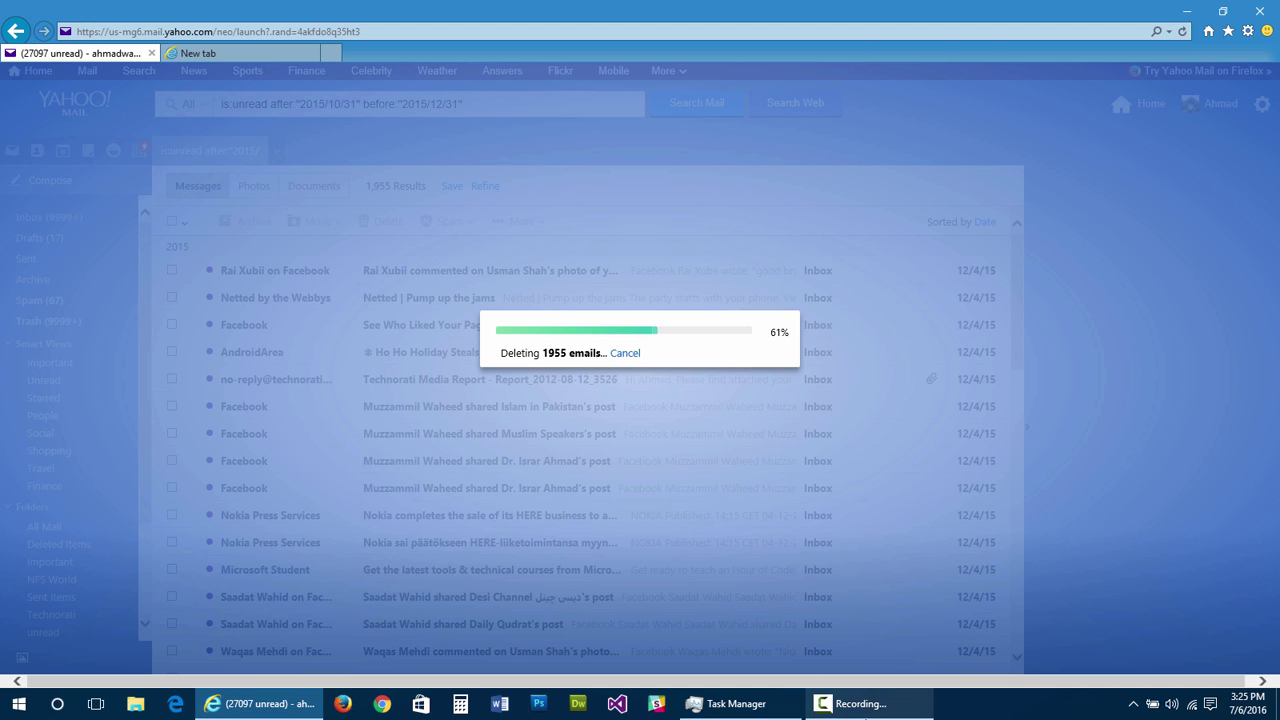
click(860, 704)
click(860, 704)
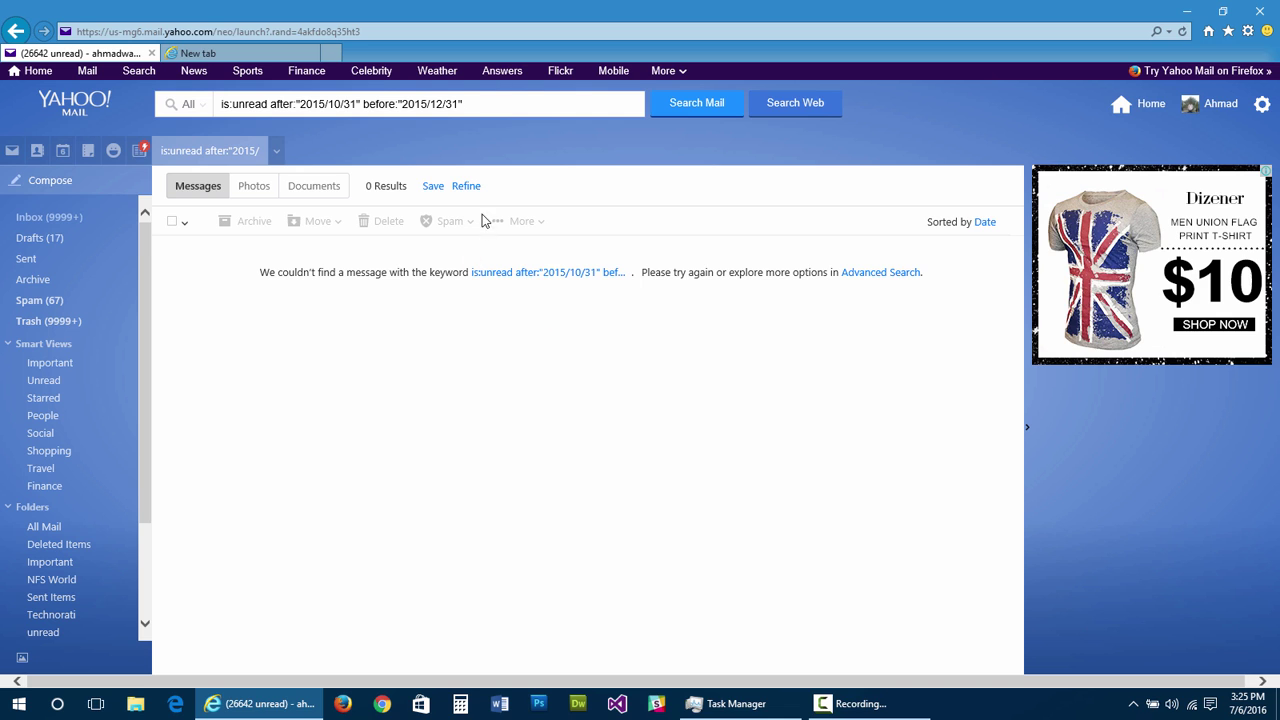
Step: Refine the unread-mail search again, setting the start of the custom date range to 2014/01/01
click(465, 185)
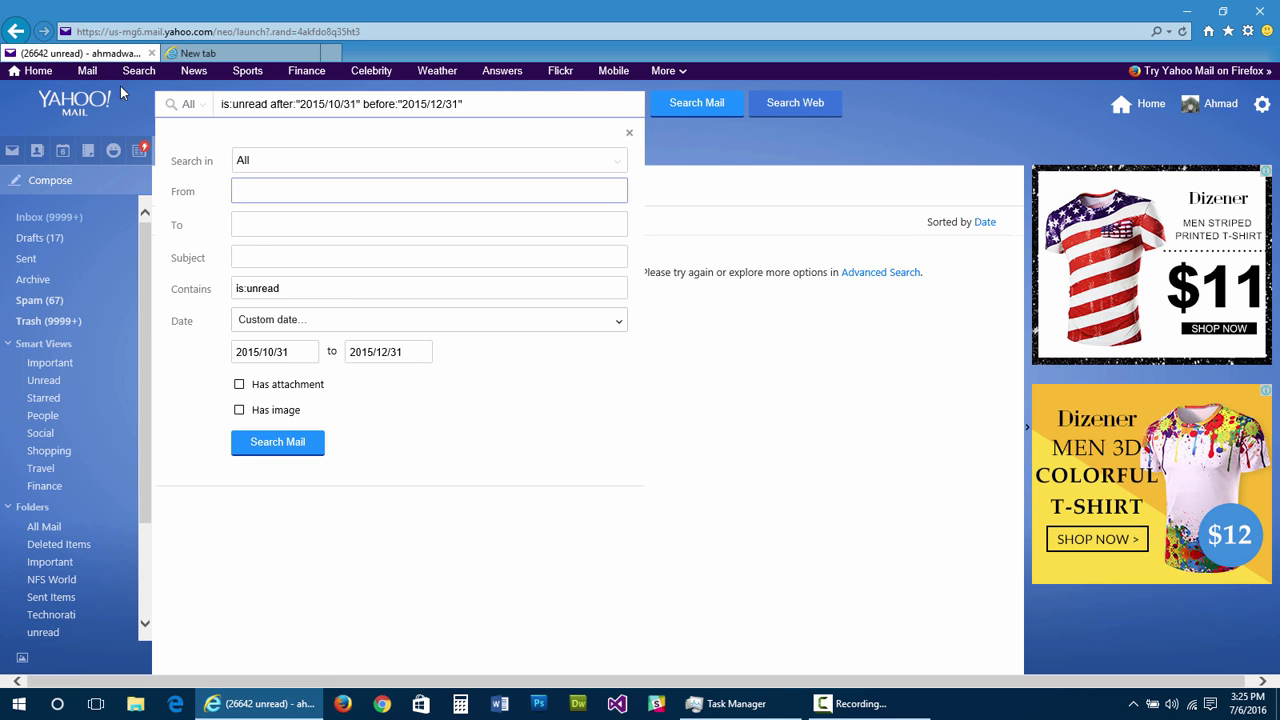
click(245, 350)
key(BackSpace)
text(2)
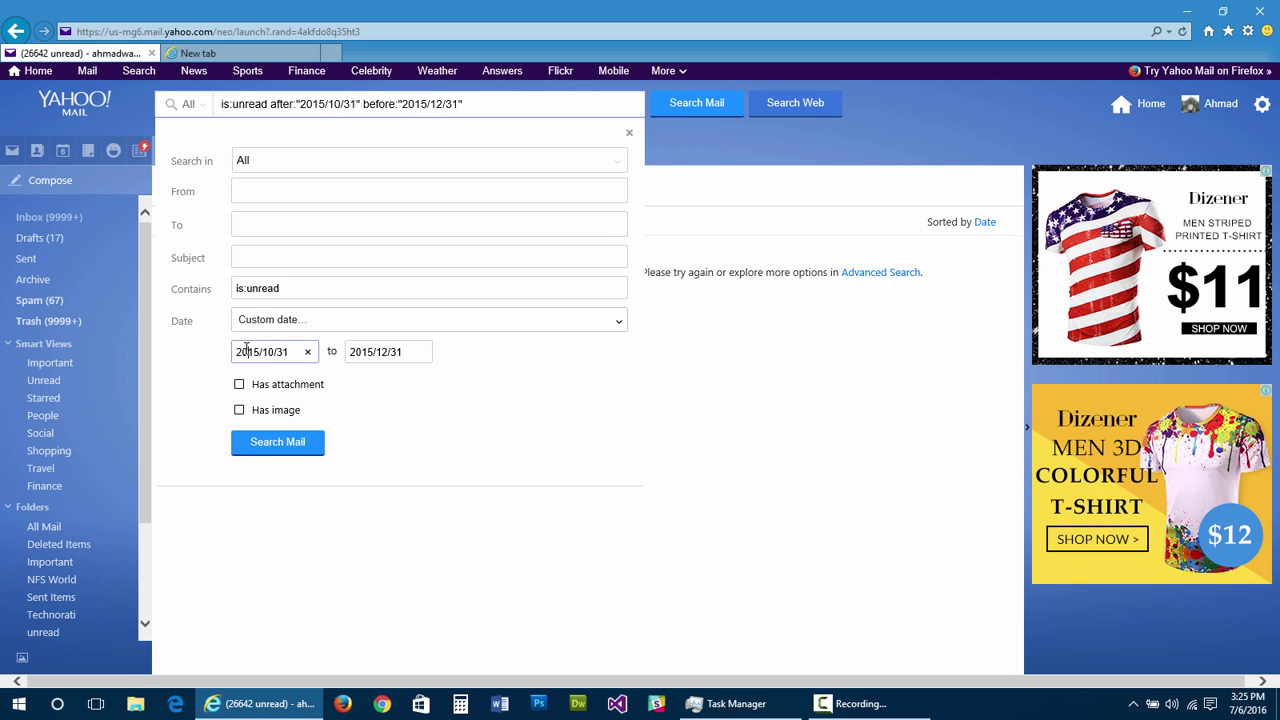
key(Delete)
text(1)
key(BackSpace)
text(4)
key(BackSpace)
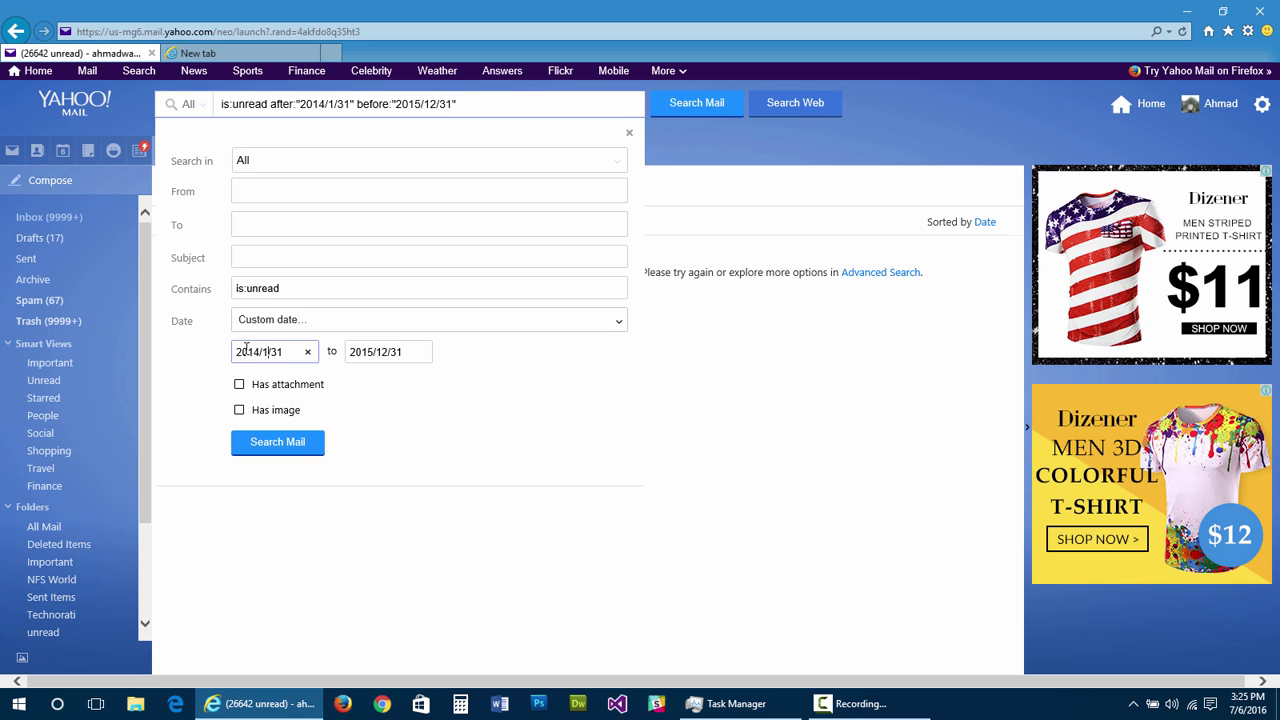
text(0)
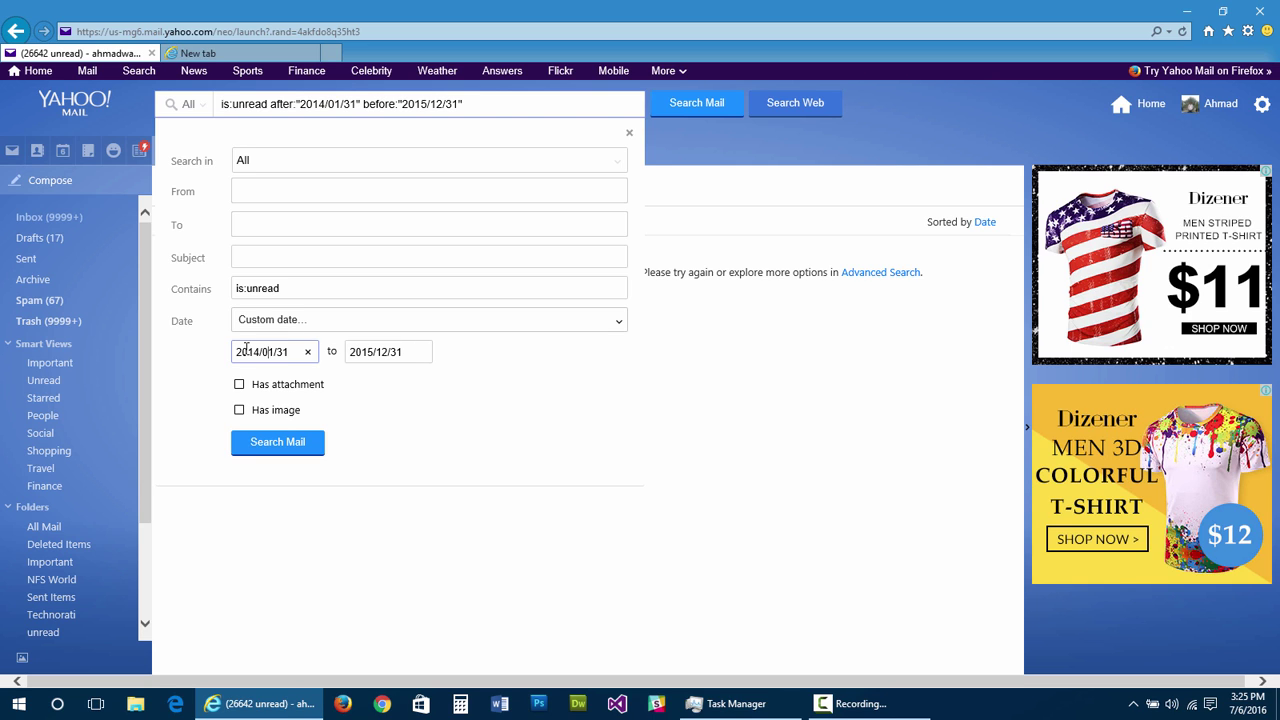
key(BackSpace)
key(BackSpace)
text(01)
key(Tab)
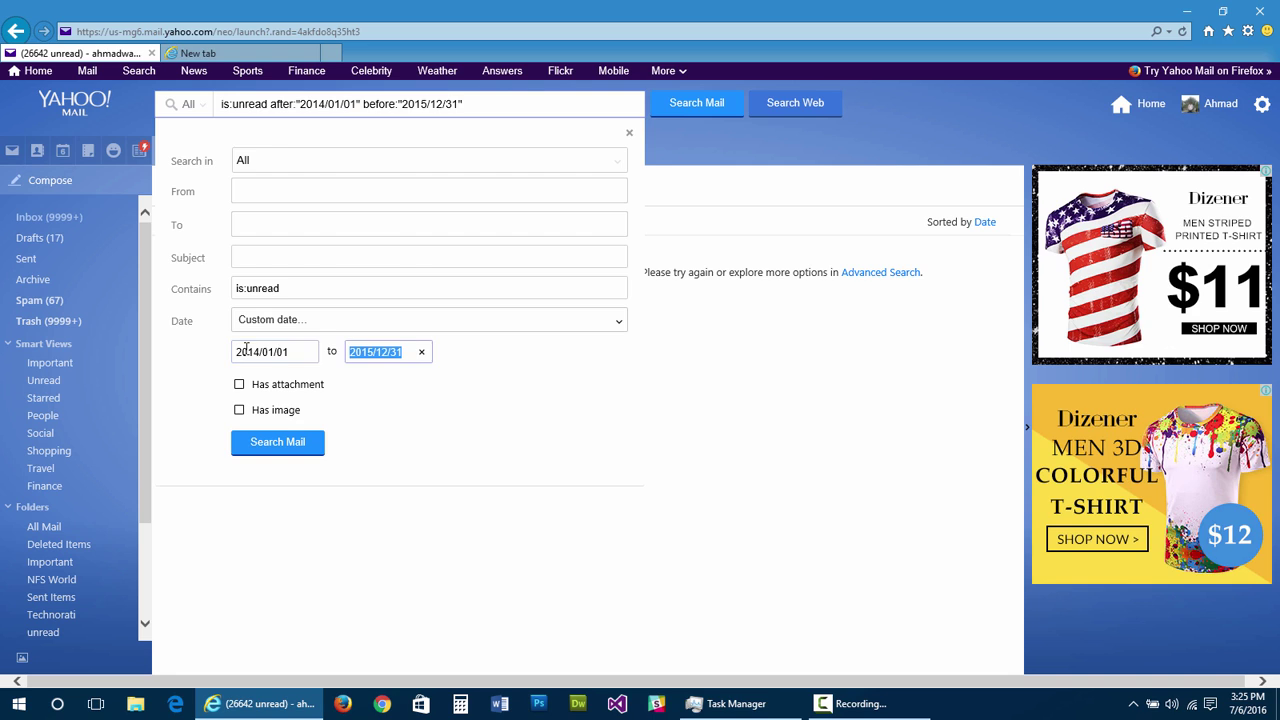
Step: Set the end of the custom date range to 2014/07/30 and run the mail search
click(409, 352)
key(BackSpace)
text(4)
key(BackSpace)
key(BackSpace)
key(BackSpace)
key(BackSpace)
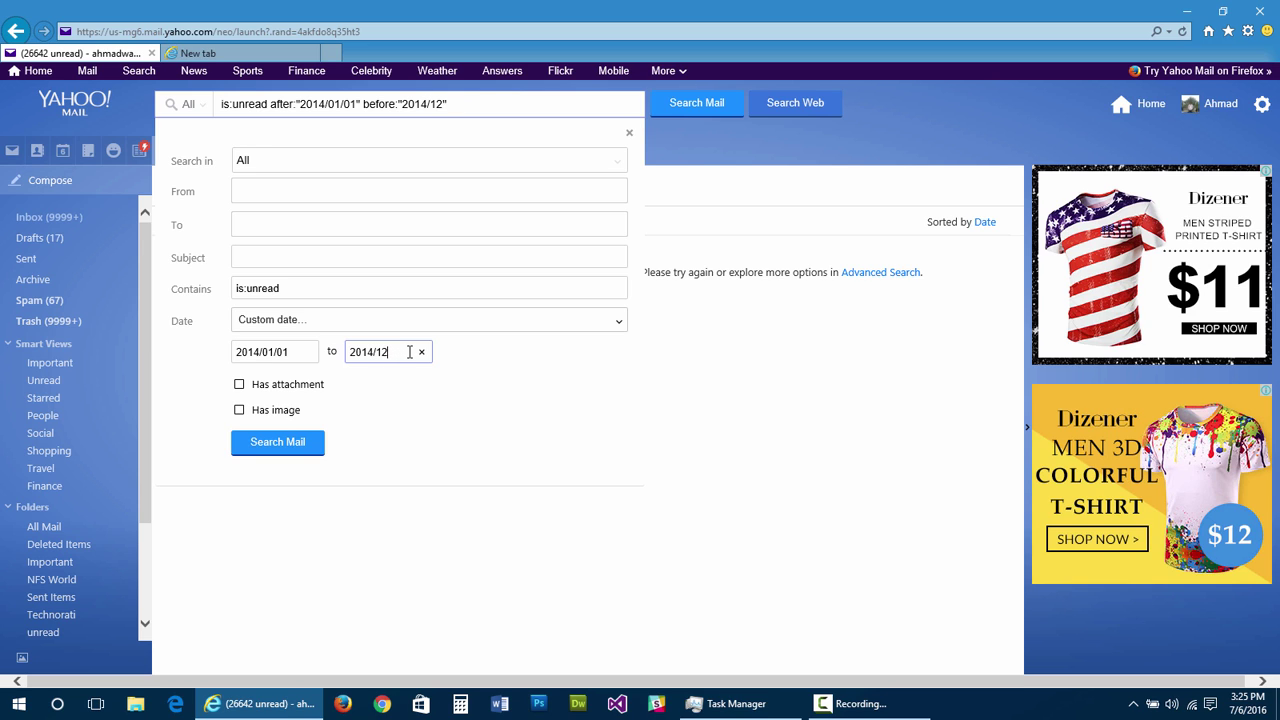
text(07/30)
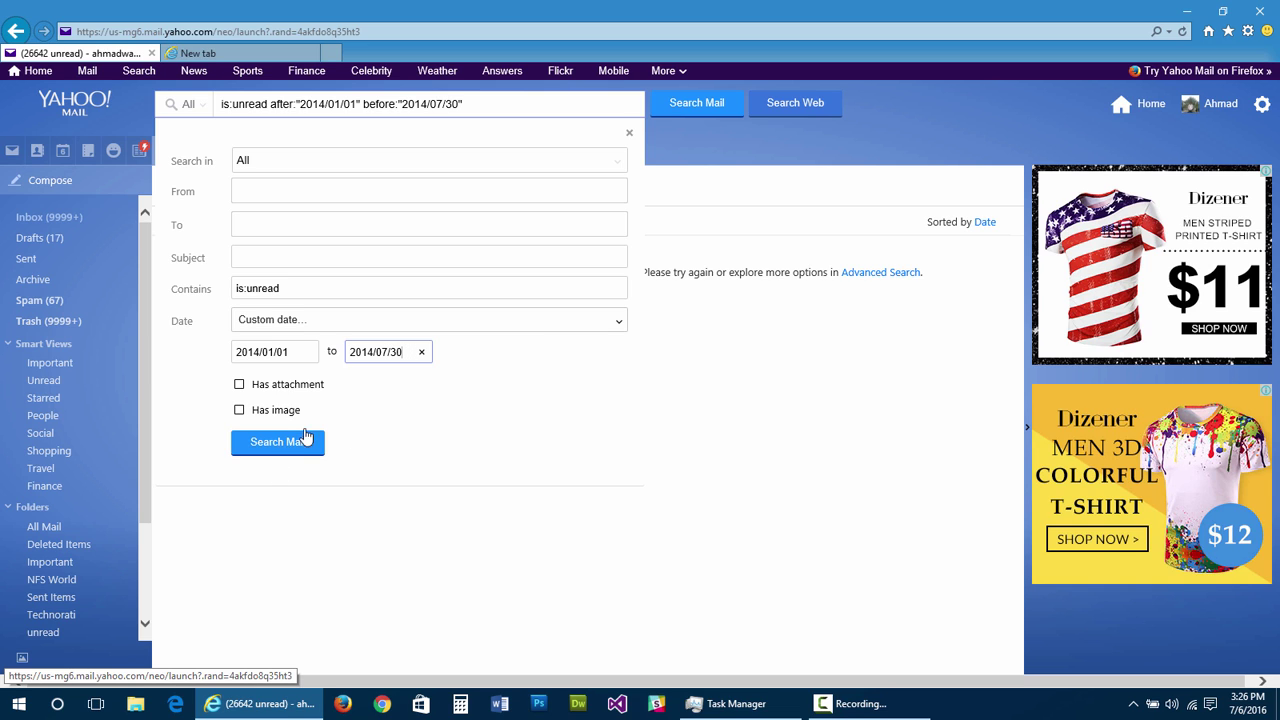
click(278, 443)
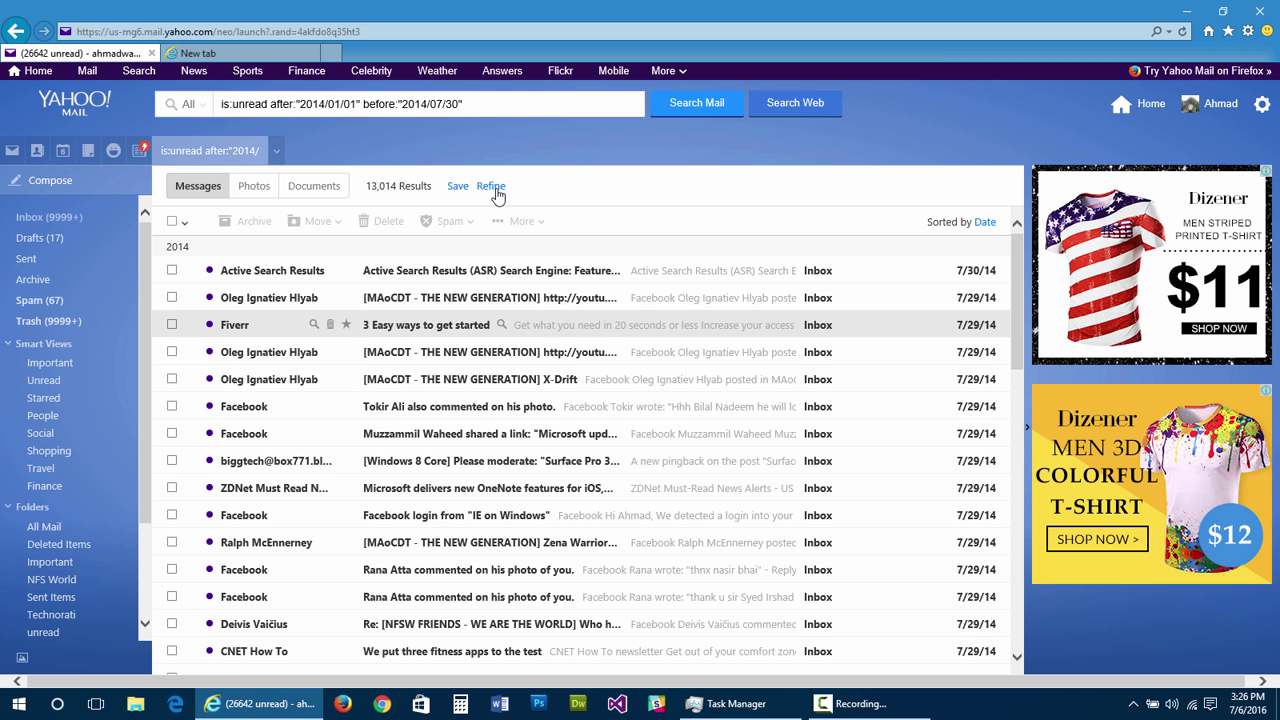
Step: Narrow the unread-mail search by setting the end of the custom date range to 2014/04/30, and run it
click(491, 187)
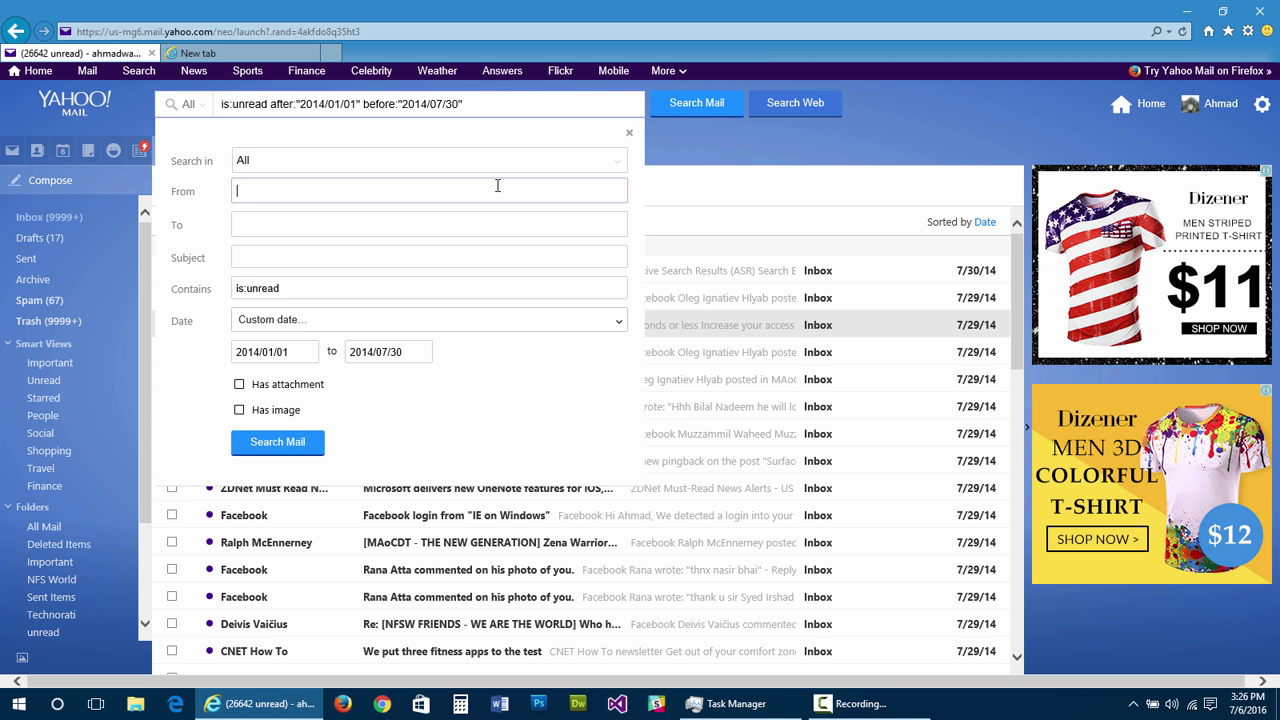
click(303, 352)
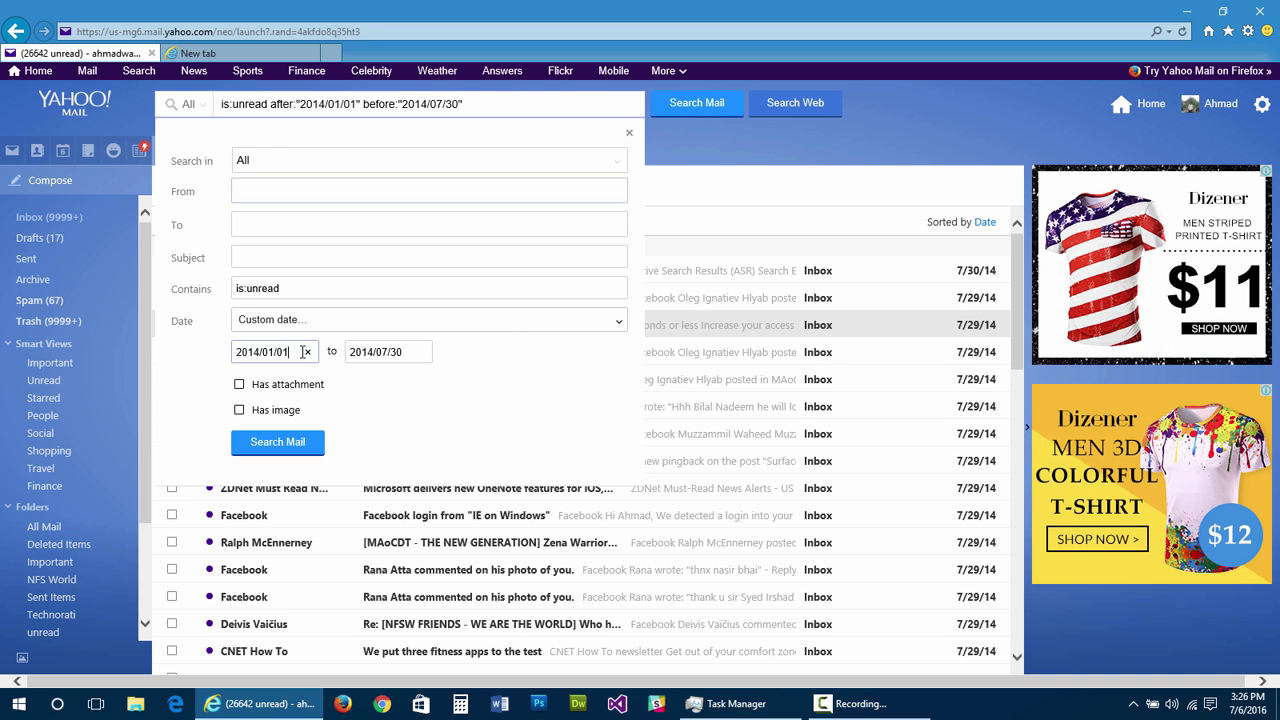
click(403, 351)
key(BackSpace)
text(4)
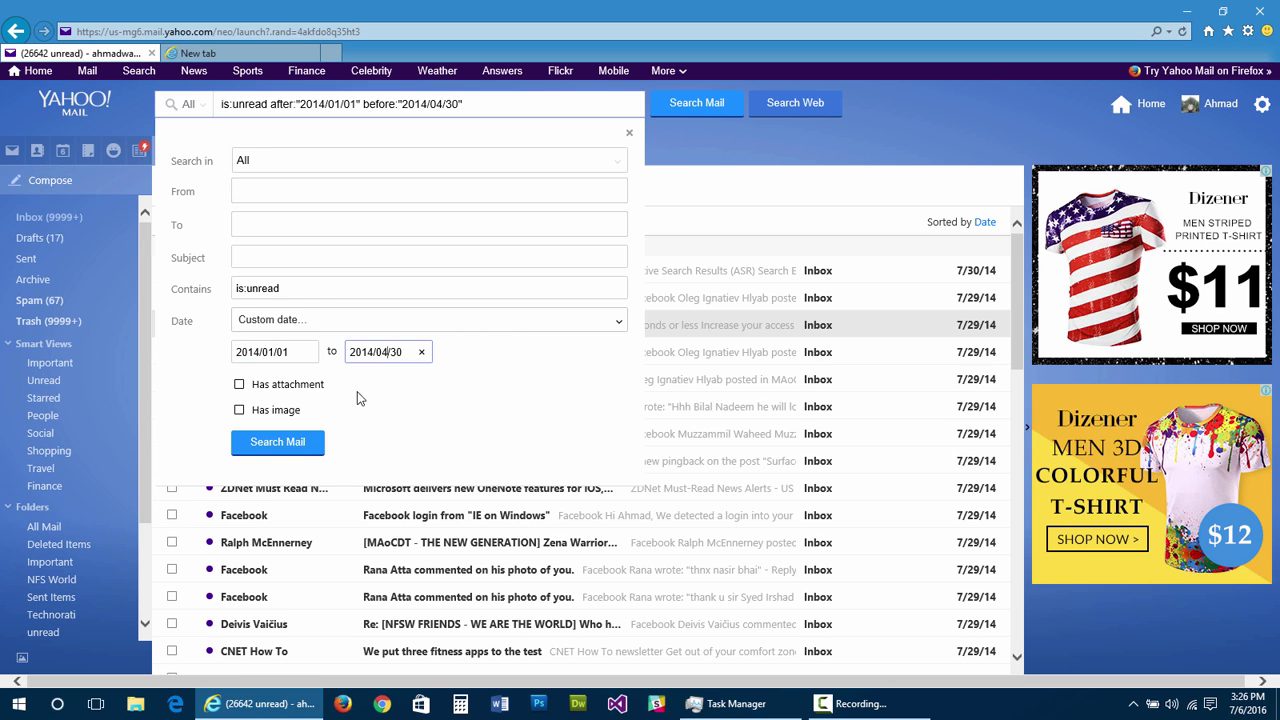
click(293, 446)
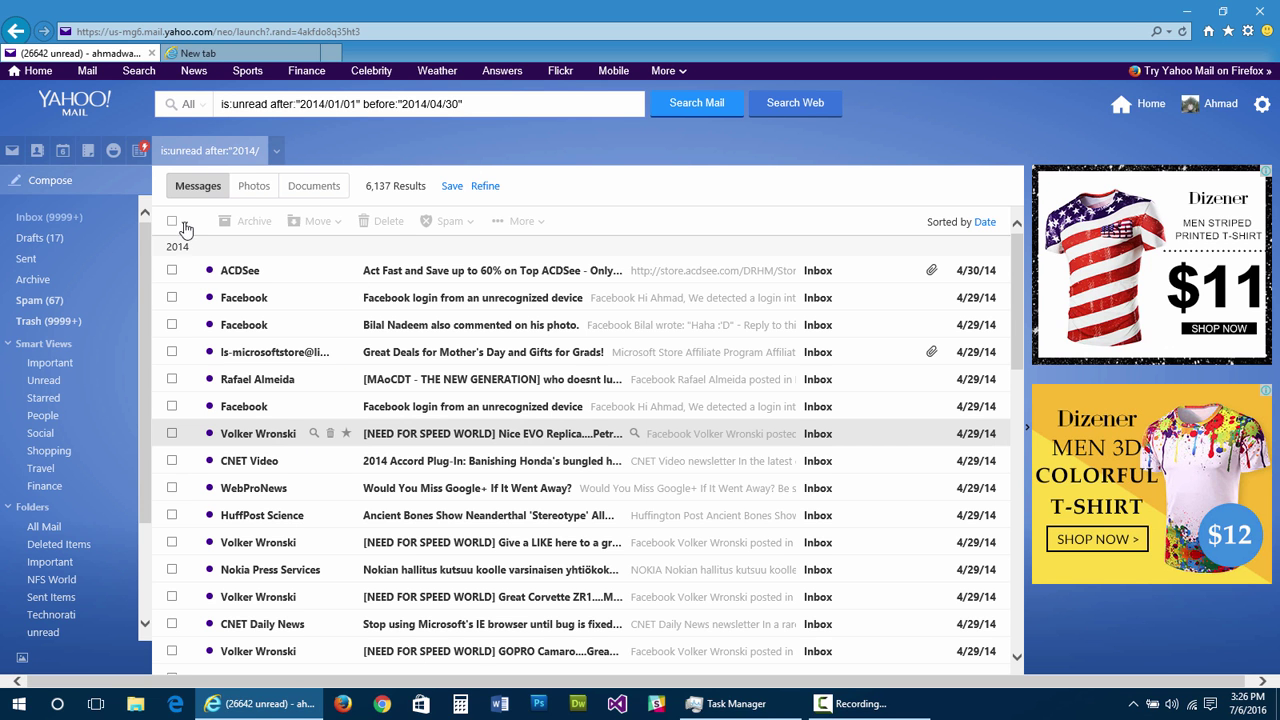
Step: Select every unread message found for 2014/01/01 to 2014/04/30 and delete them all, confirming the deletion
click(173, 222)
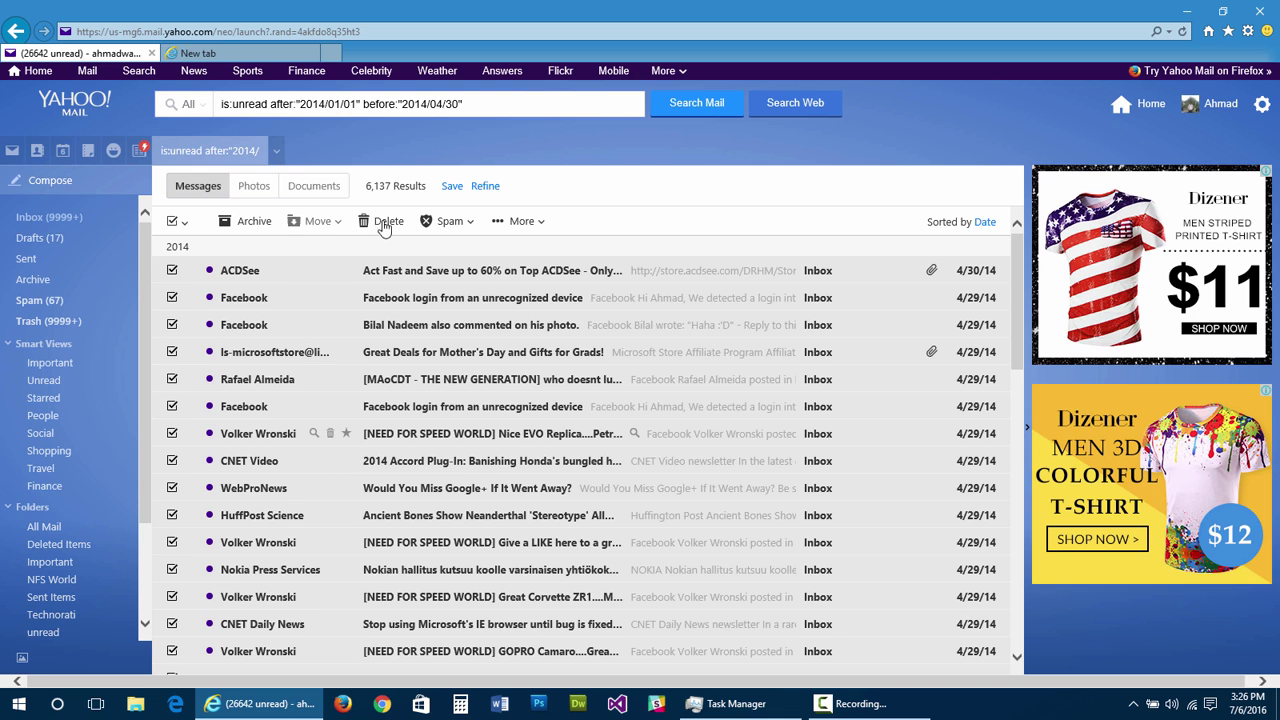
click(388, 224)
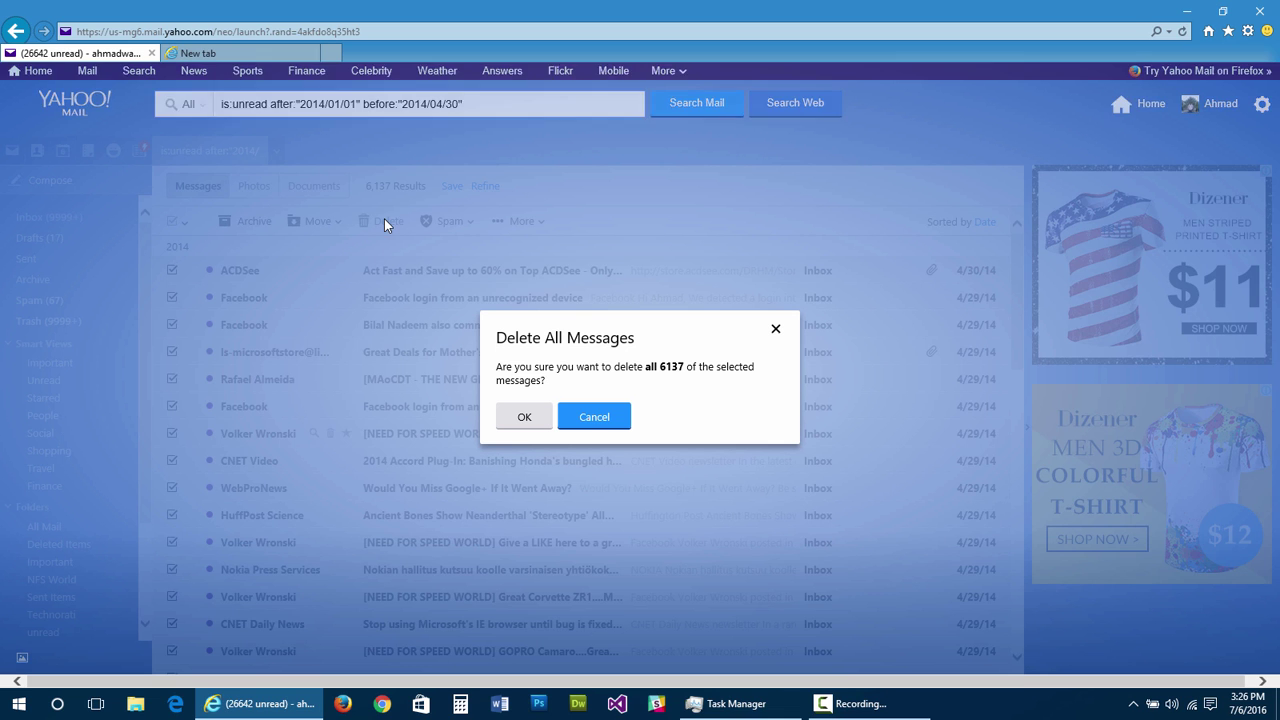
click(537, 429)
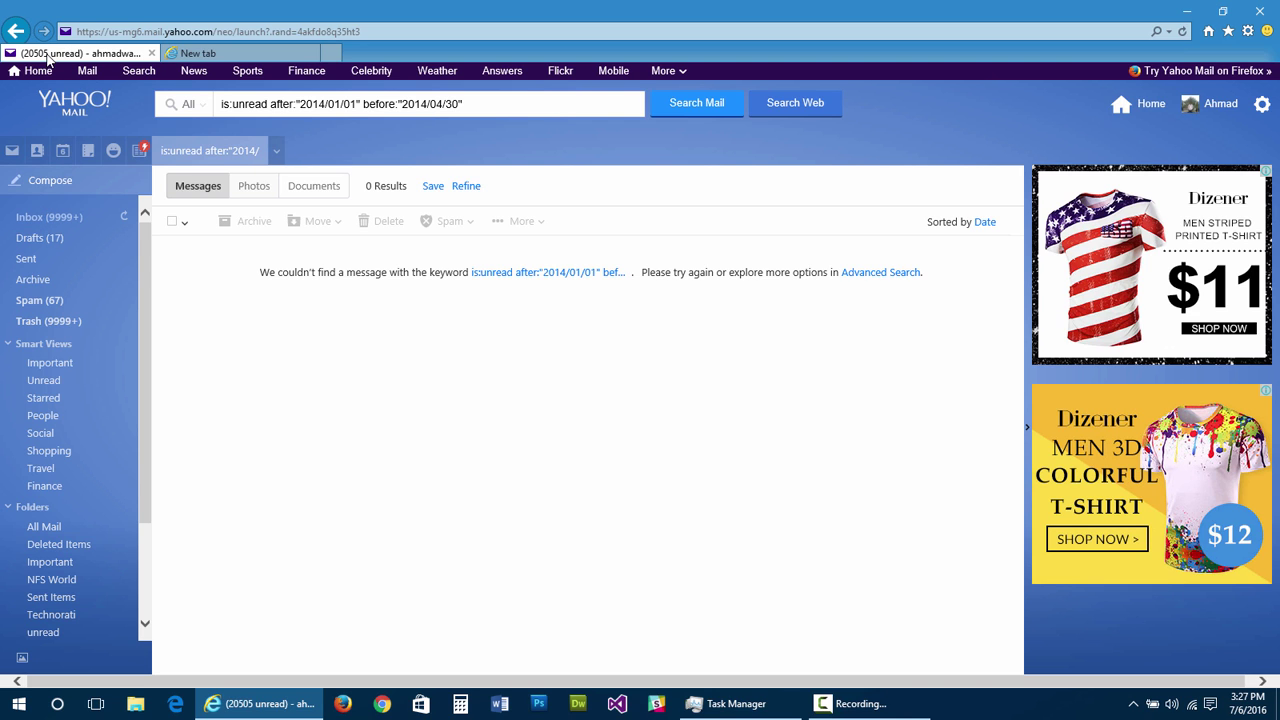
Step: Return to the Inbox, and close the mail page and the browser window
click(30, 245)
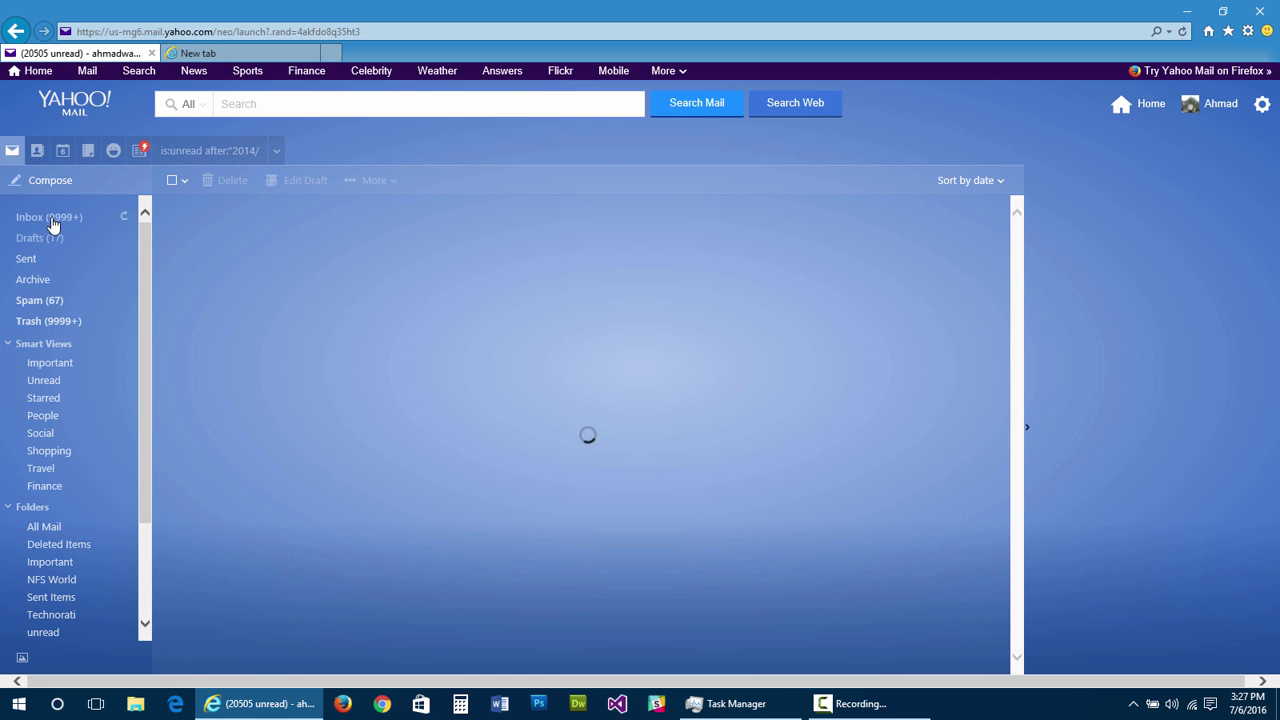
click(52, 220)
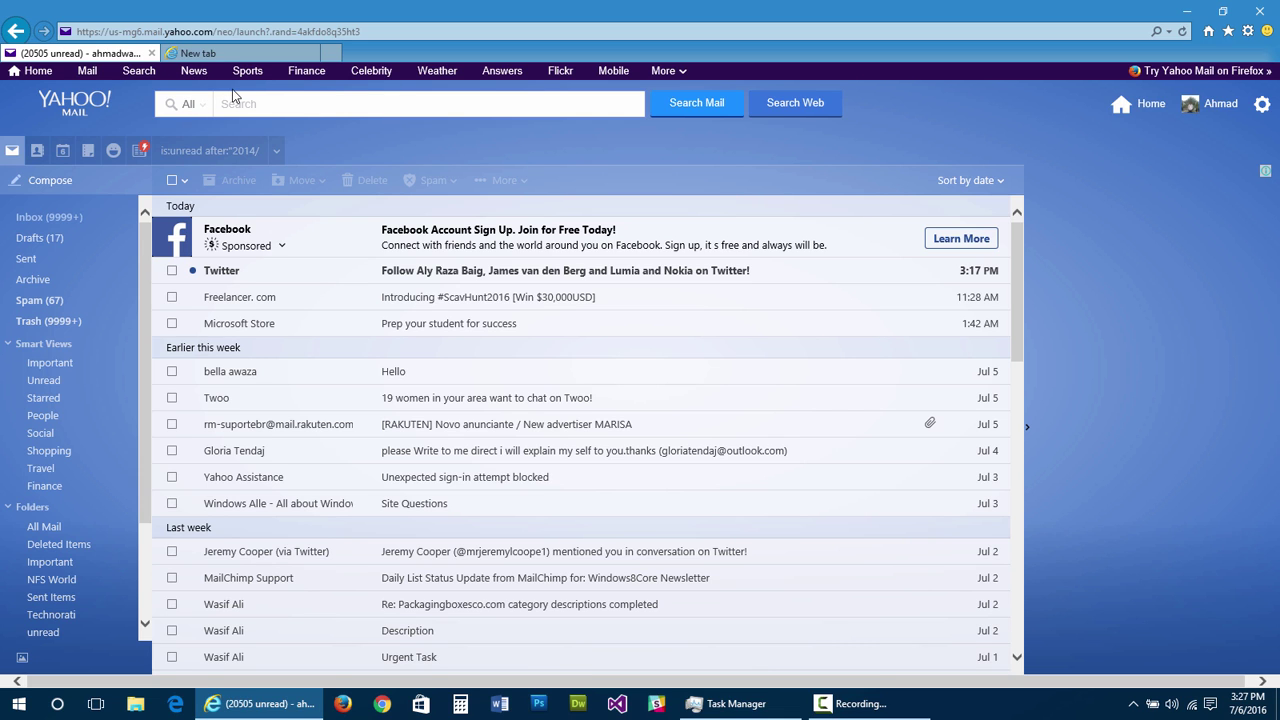
click(152, 54)
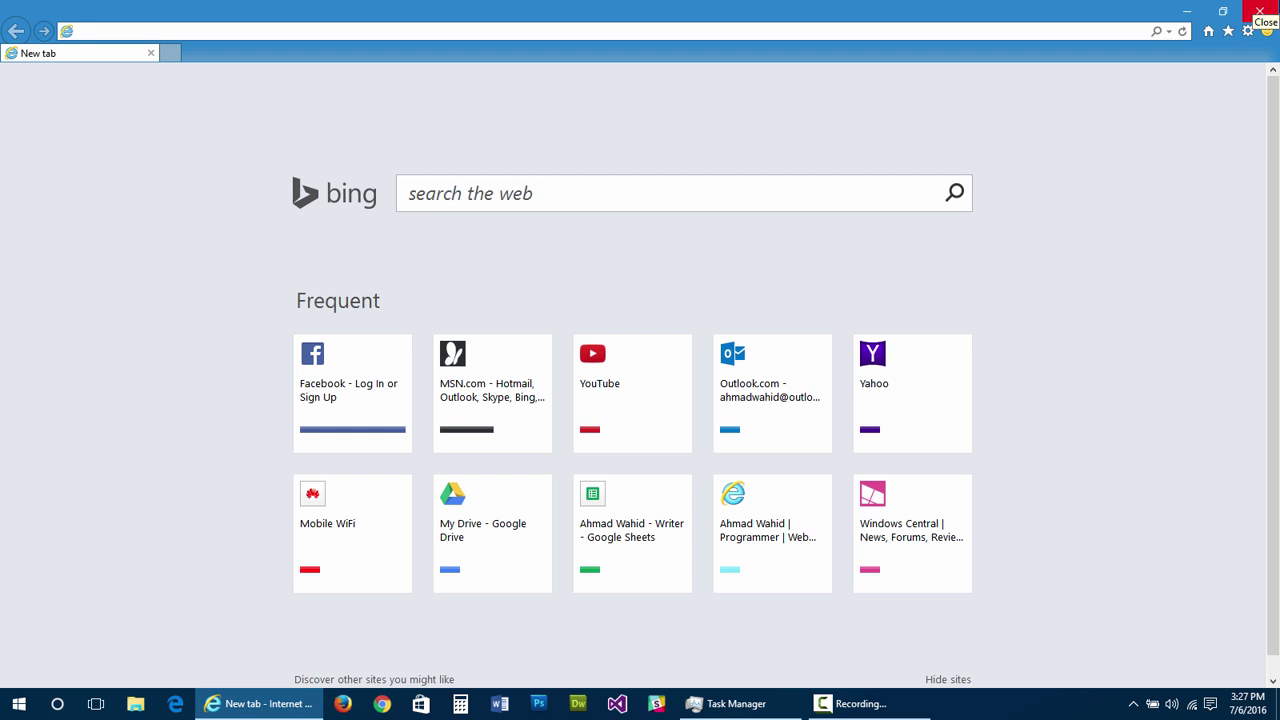
click(1259, 10)
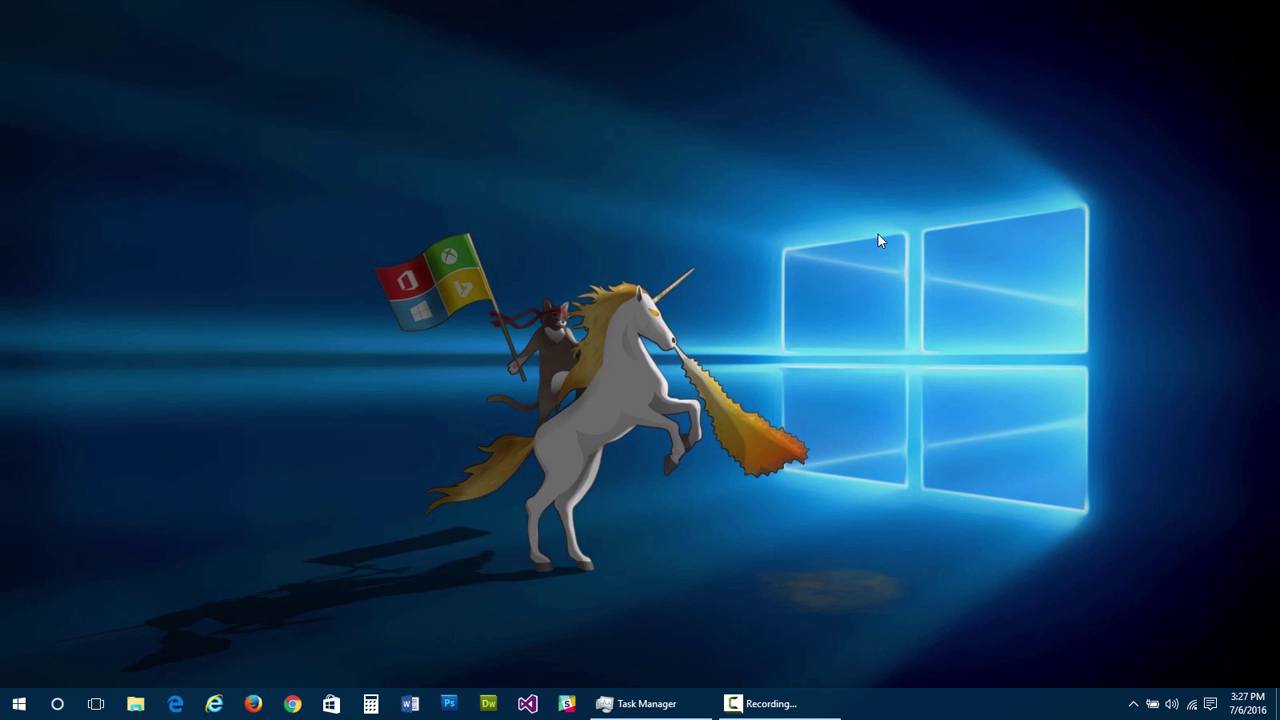